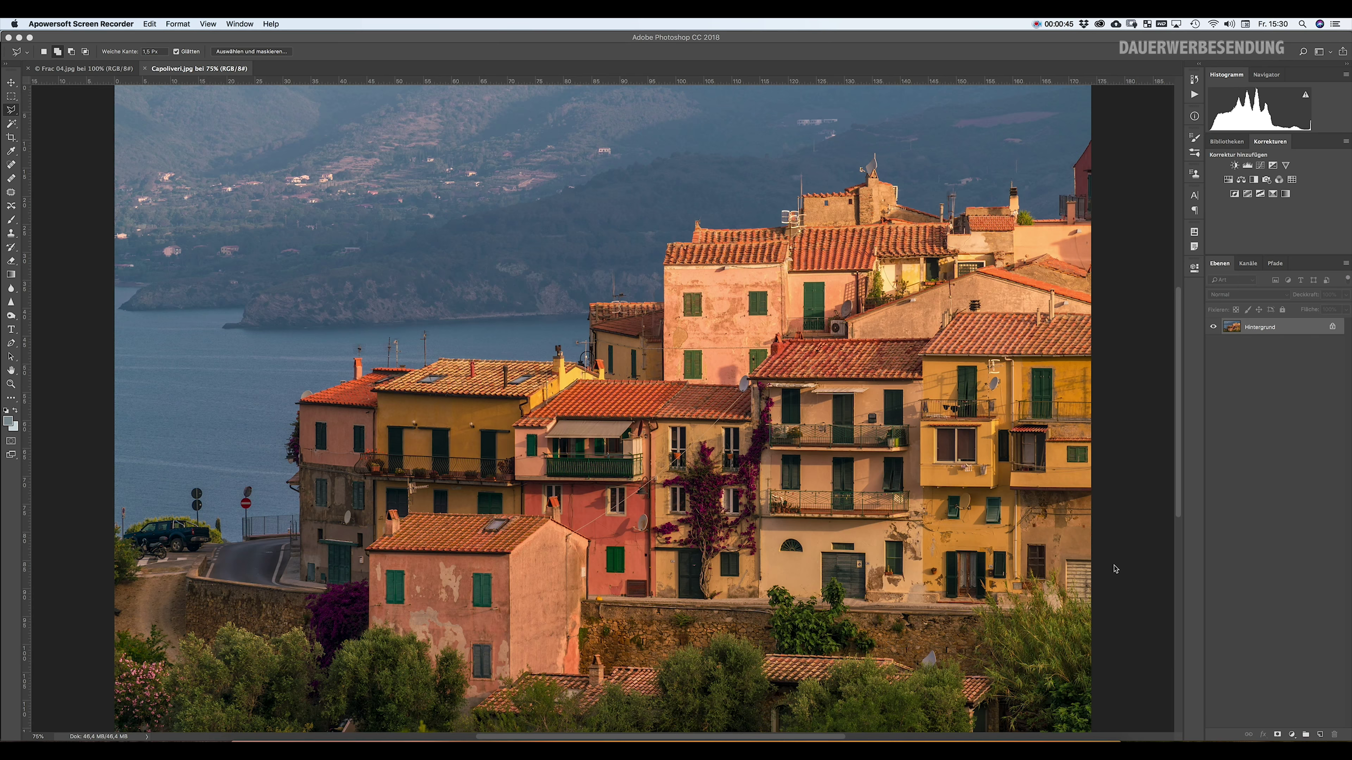
Bring Photoshop, with the unedited Capoliveri.jpg photo open, to the front
{"action": "left_click", "coordinate": [1234, 542]}
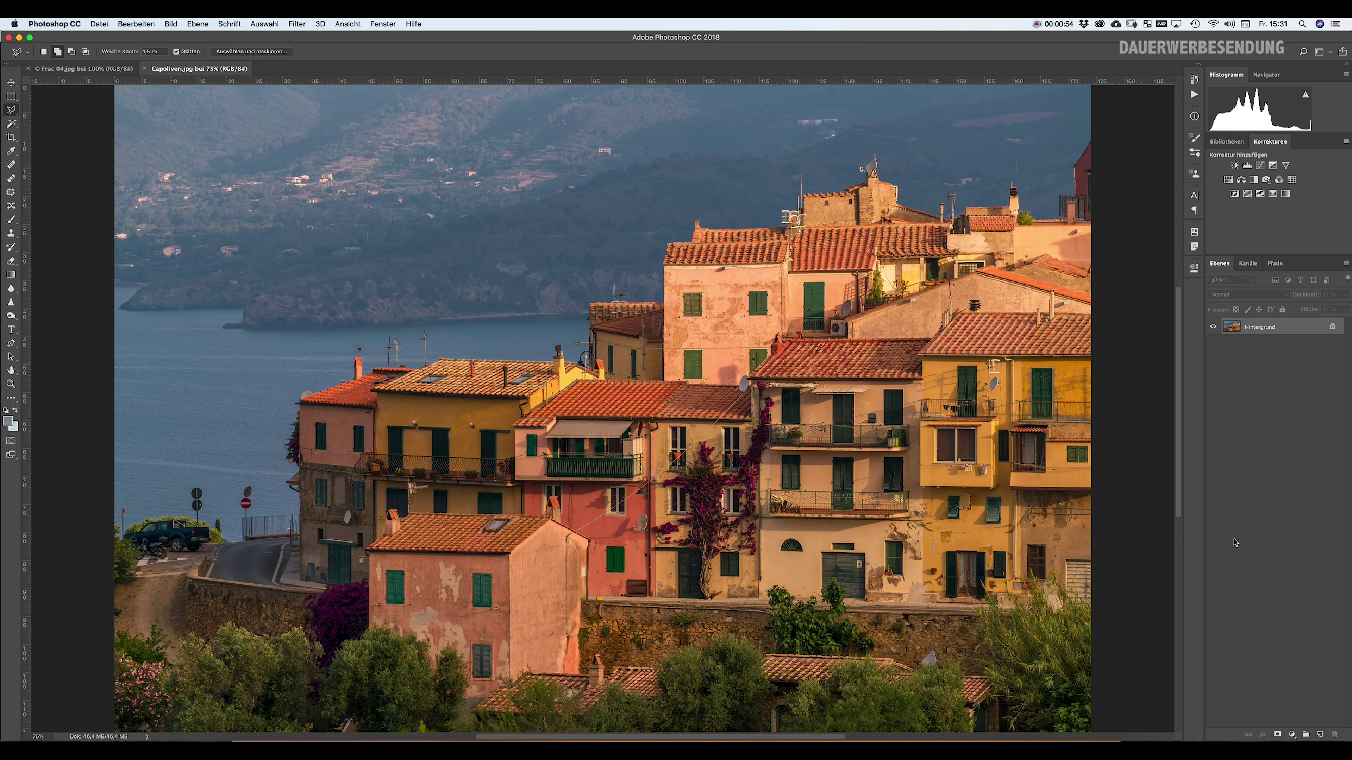
Duplicate the background as Ebene 1 and apply a 2,8 px Hochpass filter to it
{"action": "key", "text": "ctrl+j"}
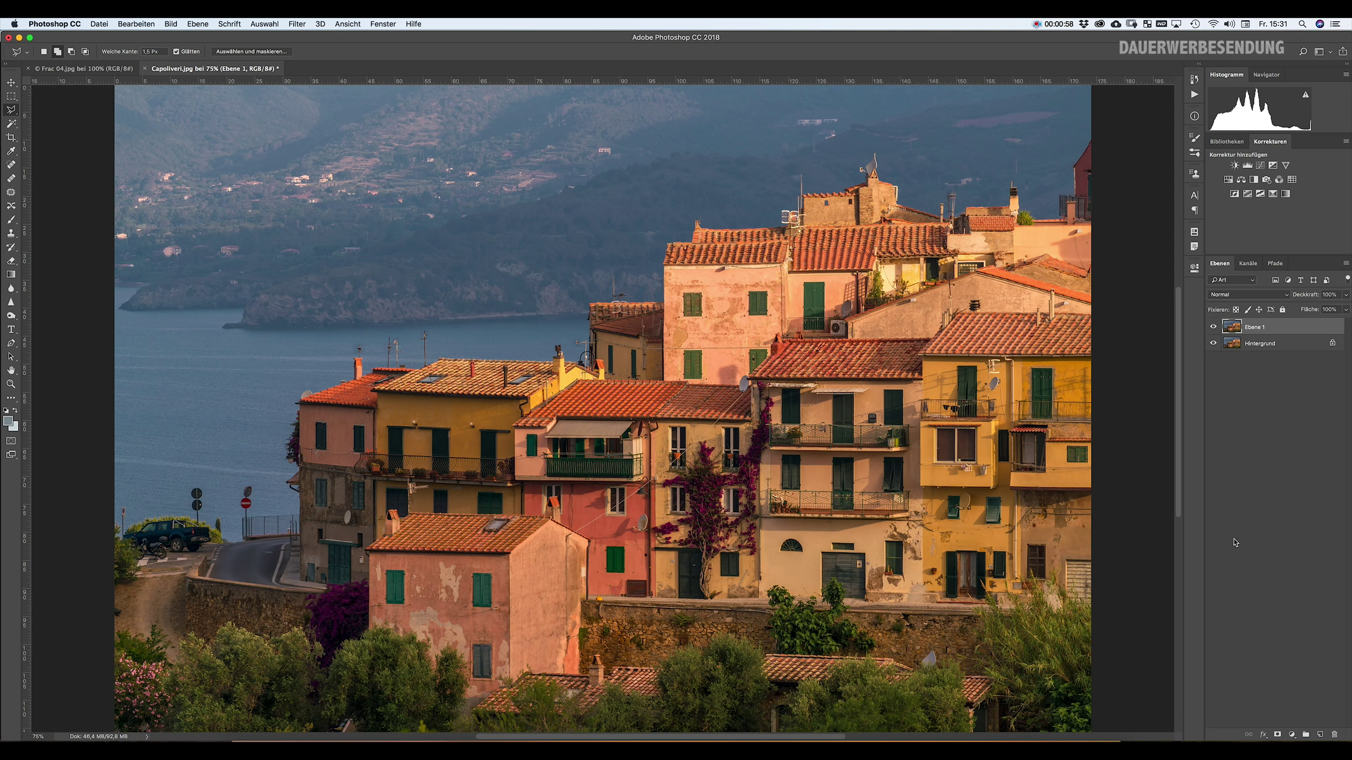
{"action": "left_click", "coordinate": [297, 24]}
{"action": "mouse_move", "coordinate": [349, 240]}
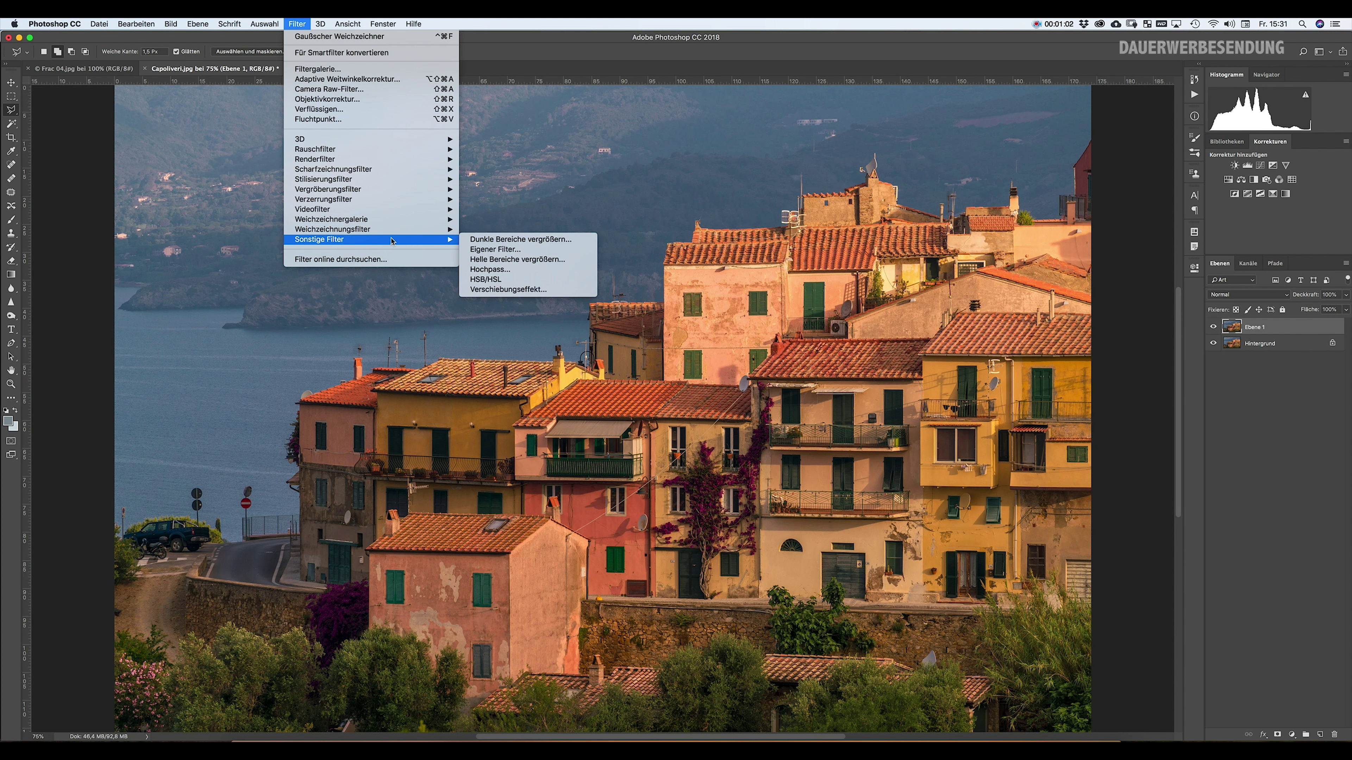
{"action": "left_click", "coordinate": [510, 270]}
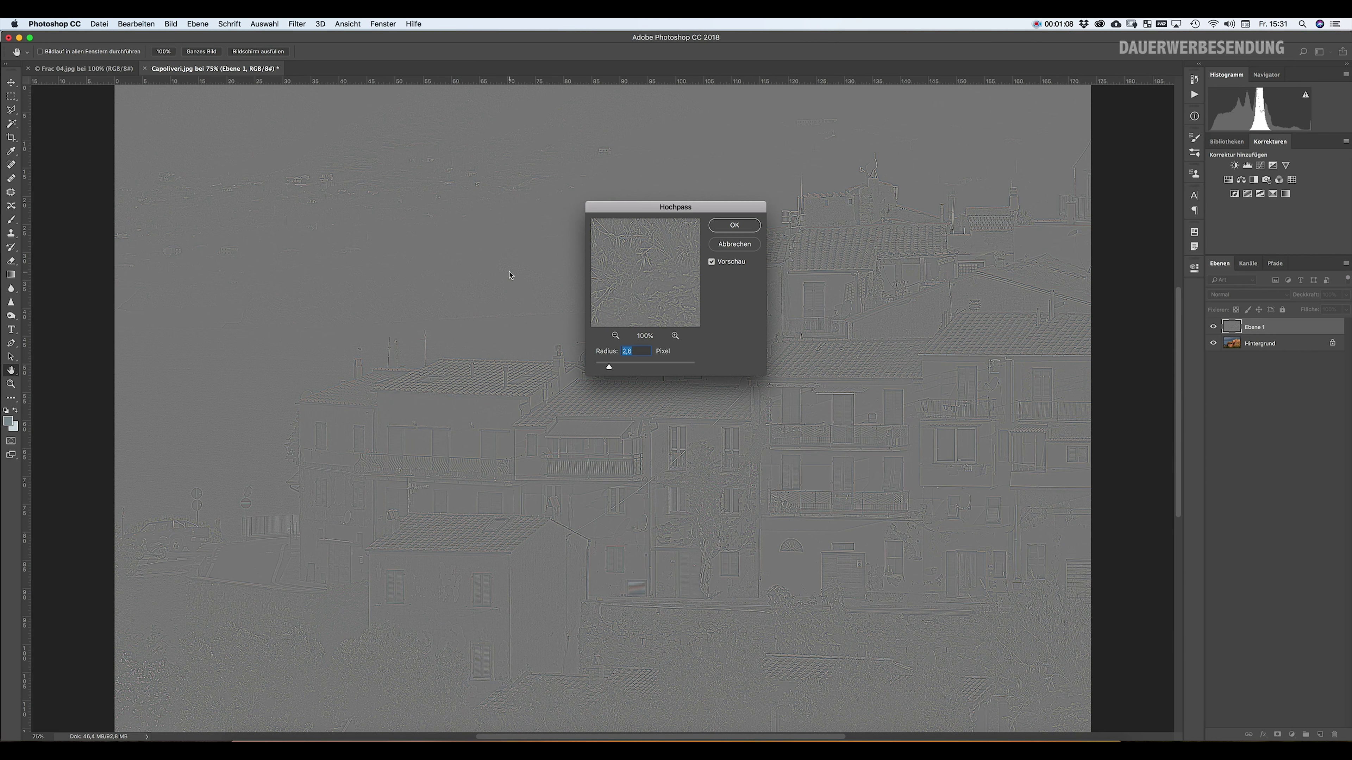
{"action": "left_click_drag", "start_coordinate": [727, 214], "coordinate": [1083, 205]}
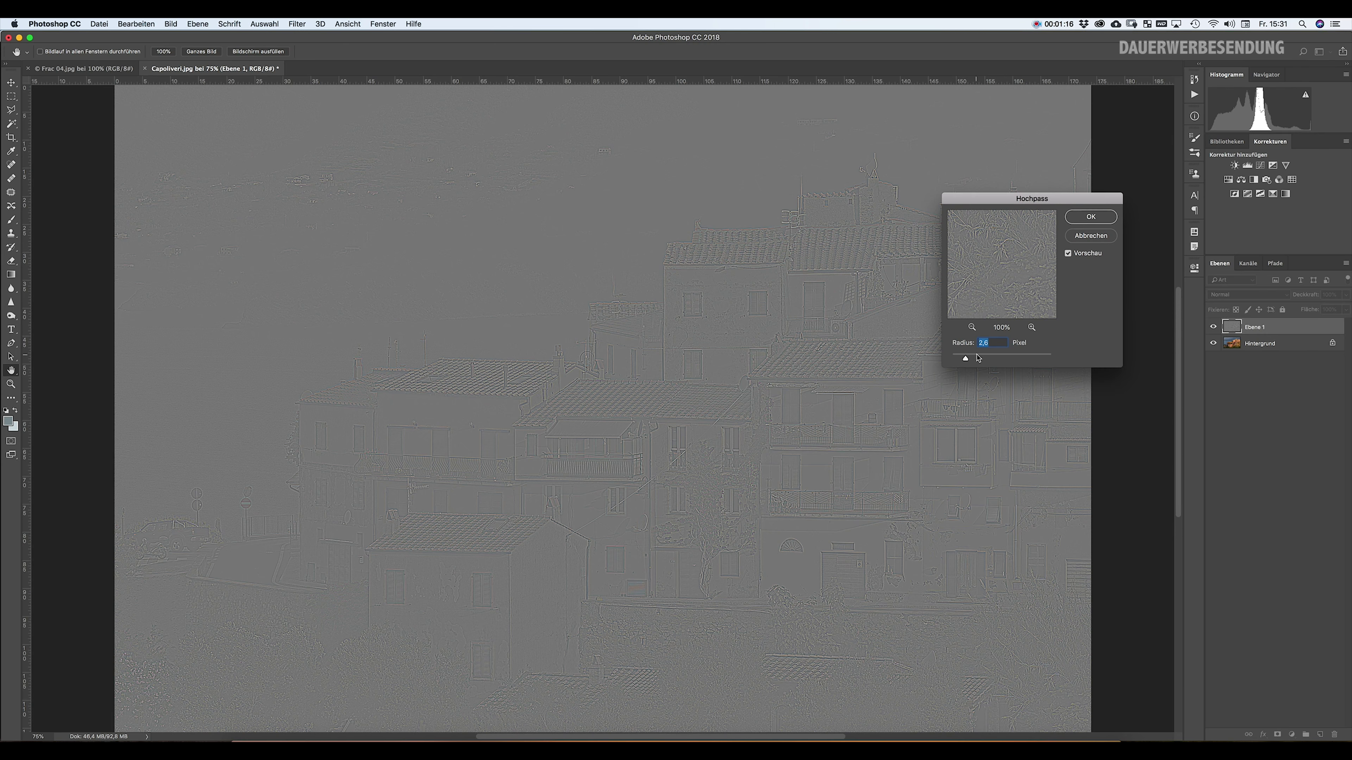
{"action": "left_click", "coordinate": [1091, 217]}
{"action": "left_click", "coordinate": [1213, 327]}
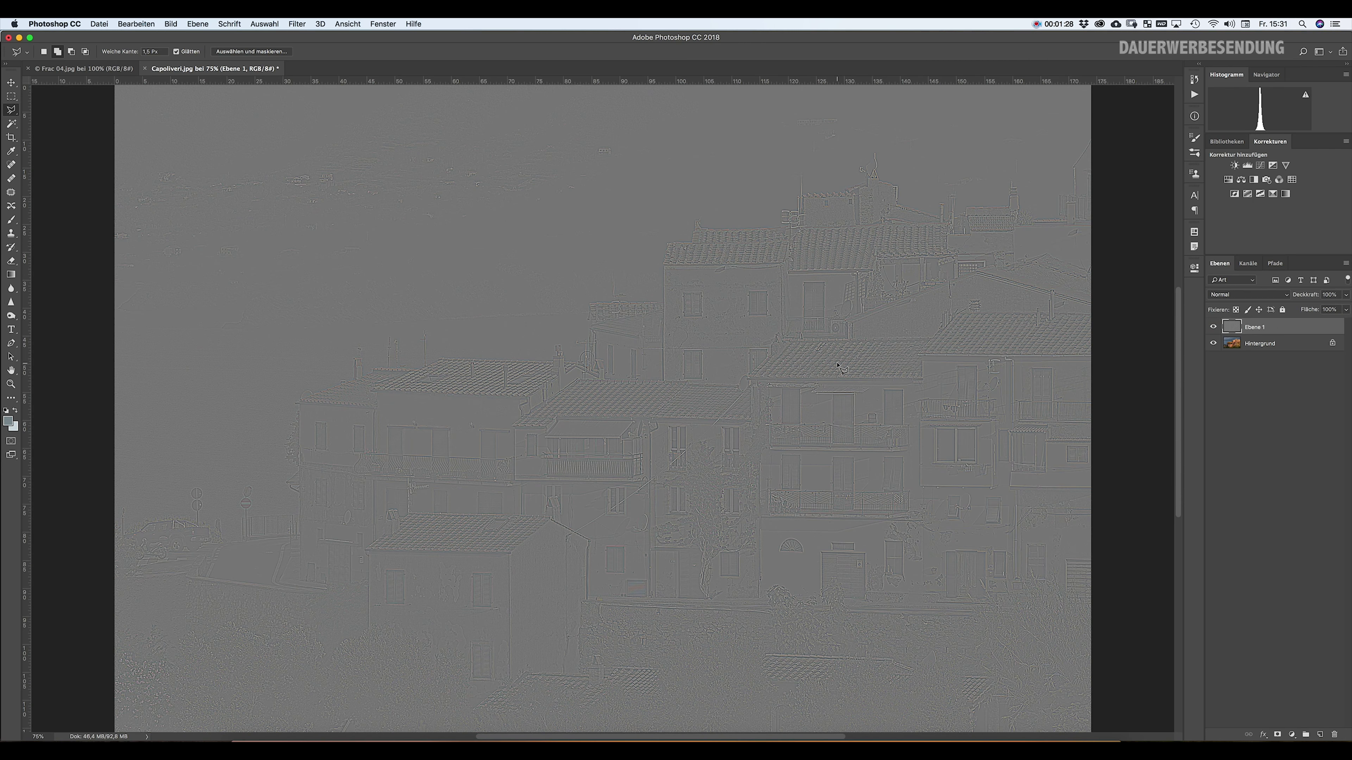
Zoom to 200% on the central houses and toggle Ebene 1 off and on to inspect the detail
{"action": "key", "text": "super+plus"}
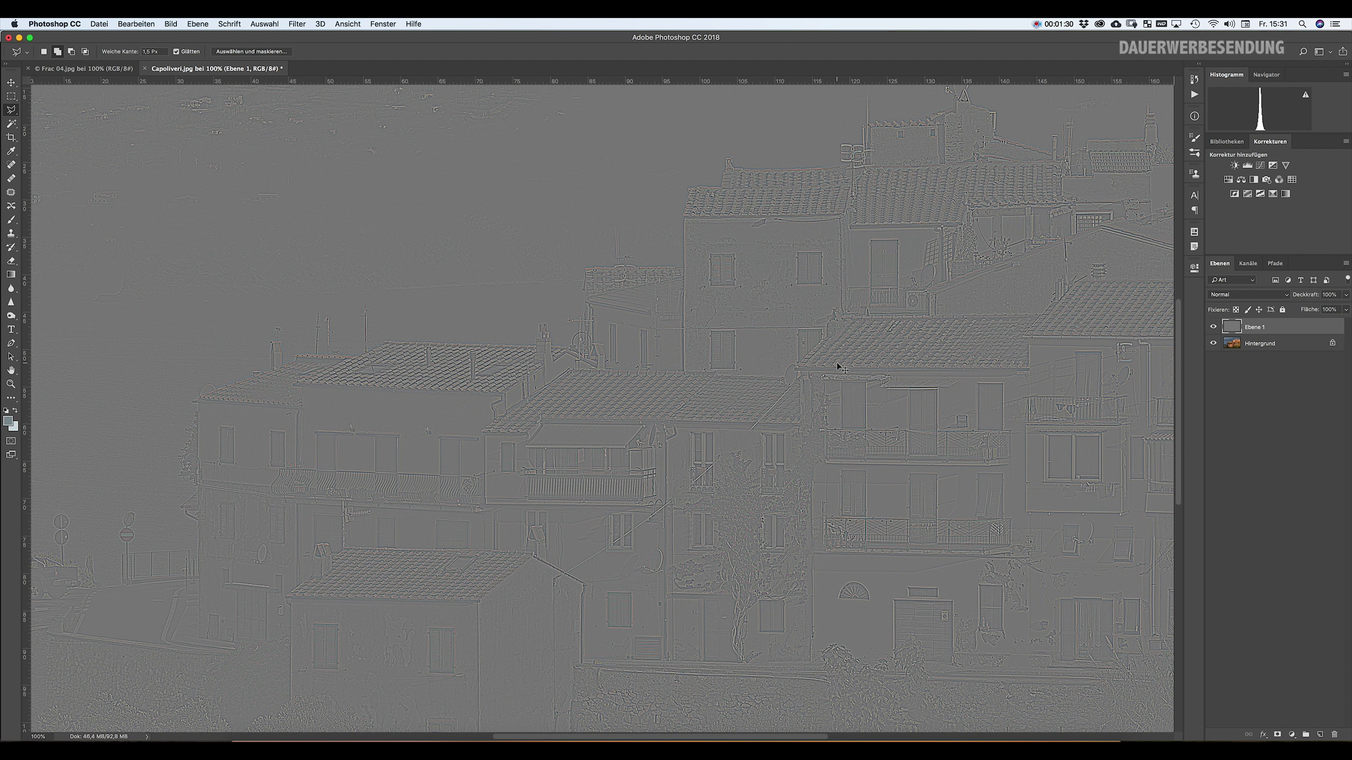
{"action": "key", "text": "super+plus"}
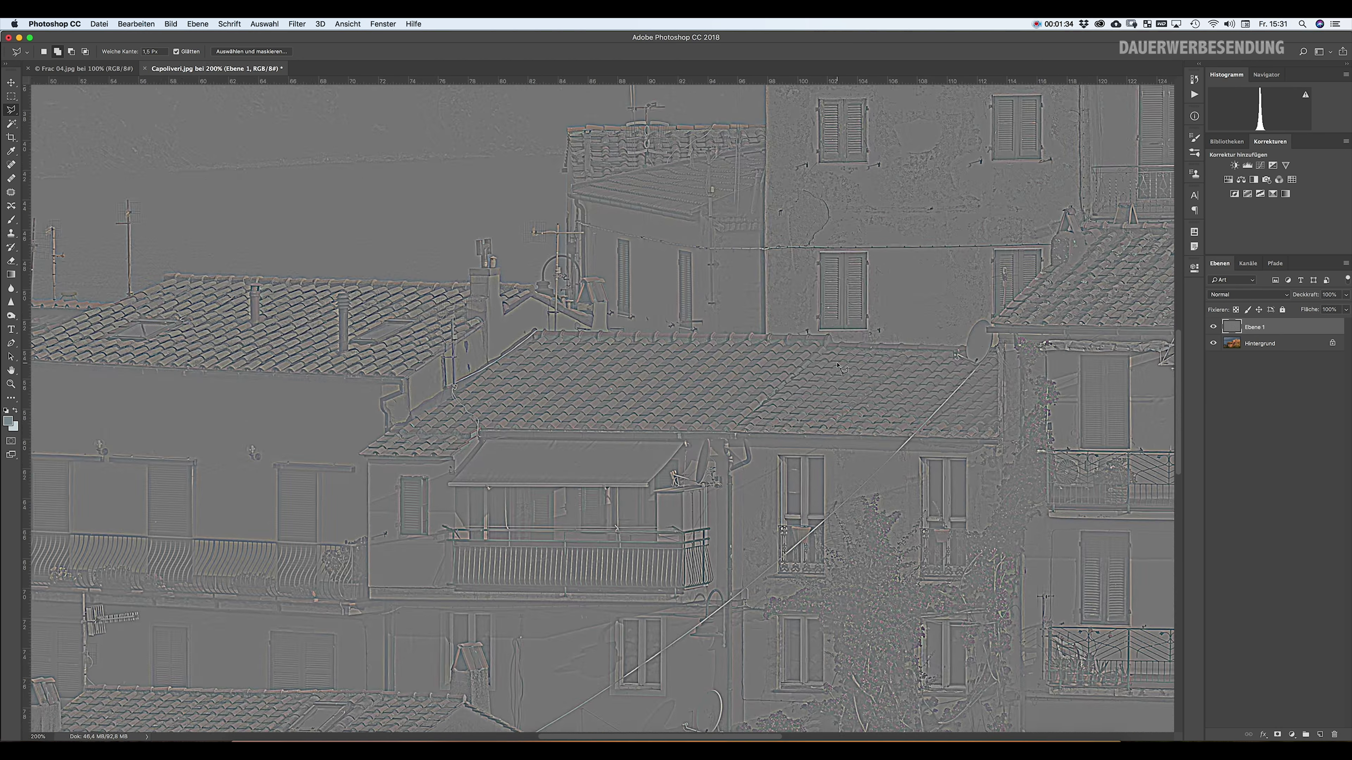
{"action": "scroll", "coordinate": [781, 367], "scroll_direction": "up", "scroll_amount": 5}
{"action": "scroll", "coordinate": [781, 368], "scroll_direction": "right", "scroll_amount": 5}
{"action": "left_click", "coordinate": [1213, 326]}
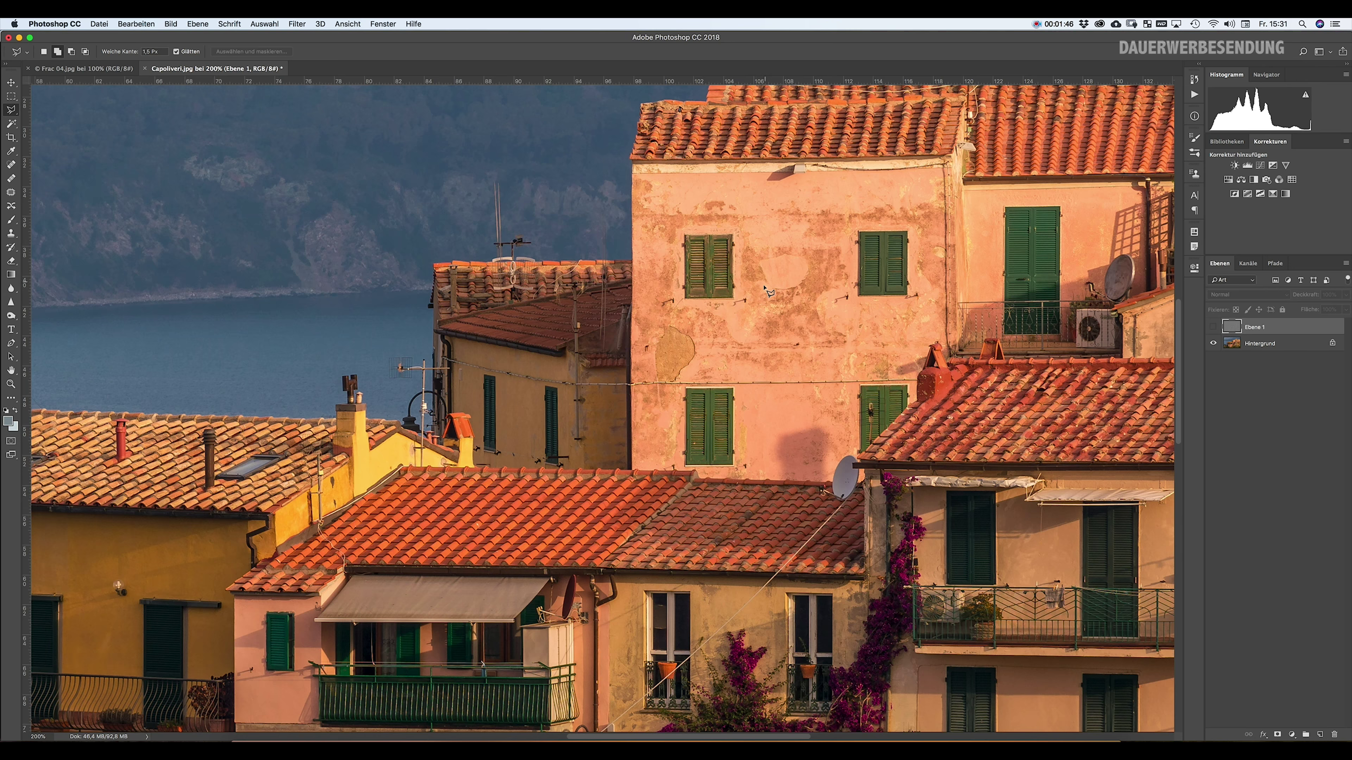
{"action": "left_click", "coordinate": [1213, 327]}
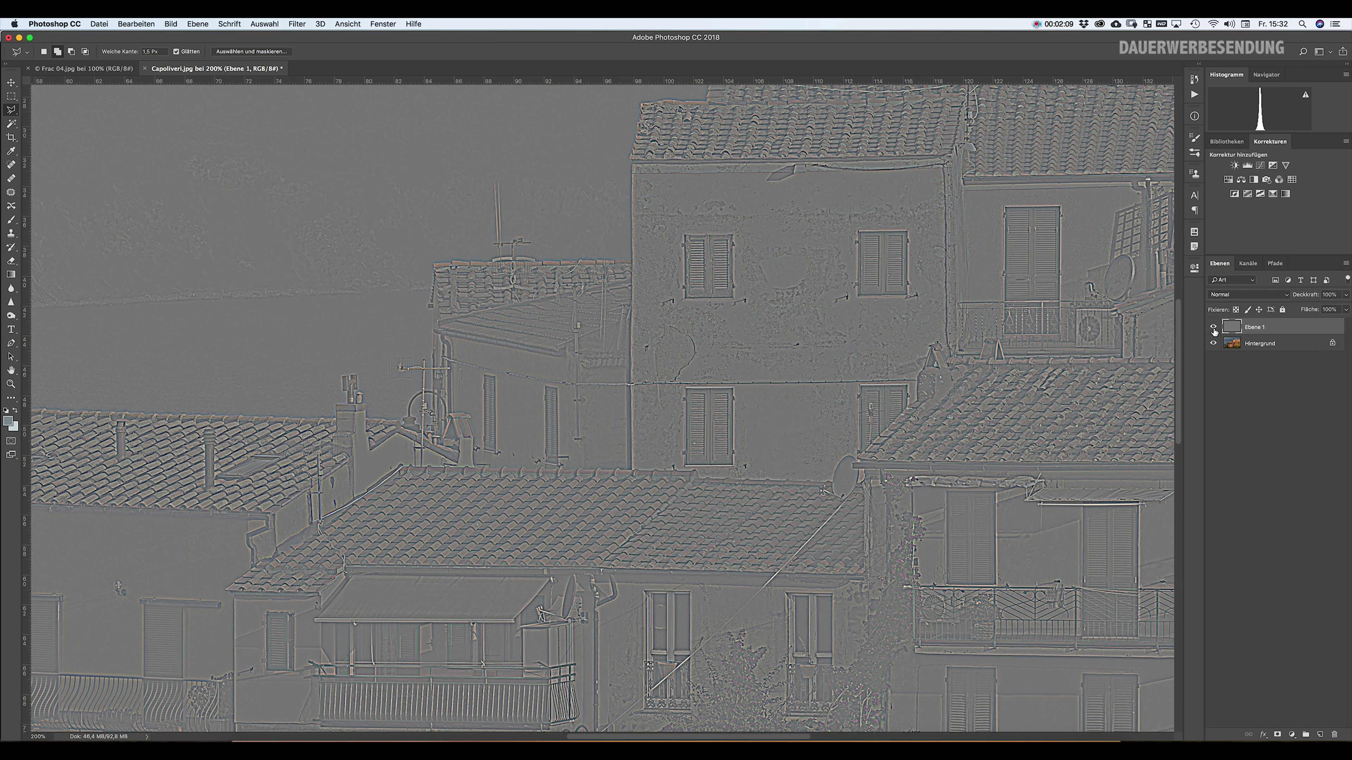
Undo the Hochpass, convert Ebene 1 to a smart object, and reopen the Hochpass settings
{"action": "key", "text": "ctrl+z"}
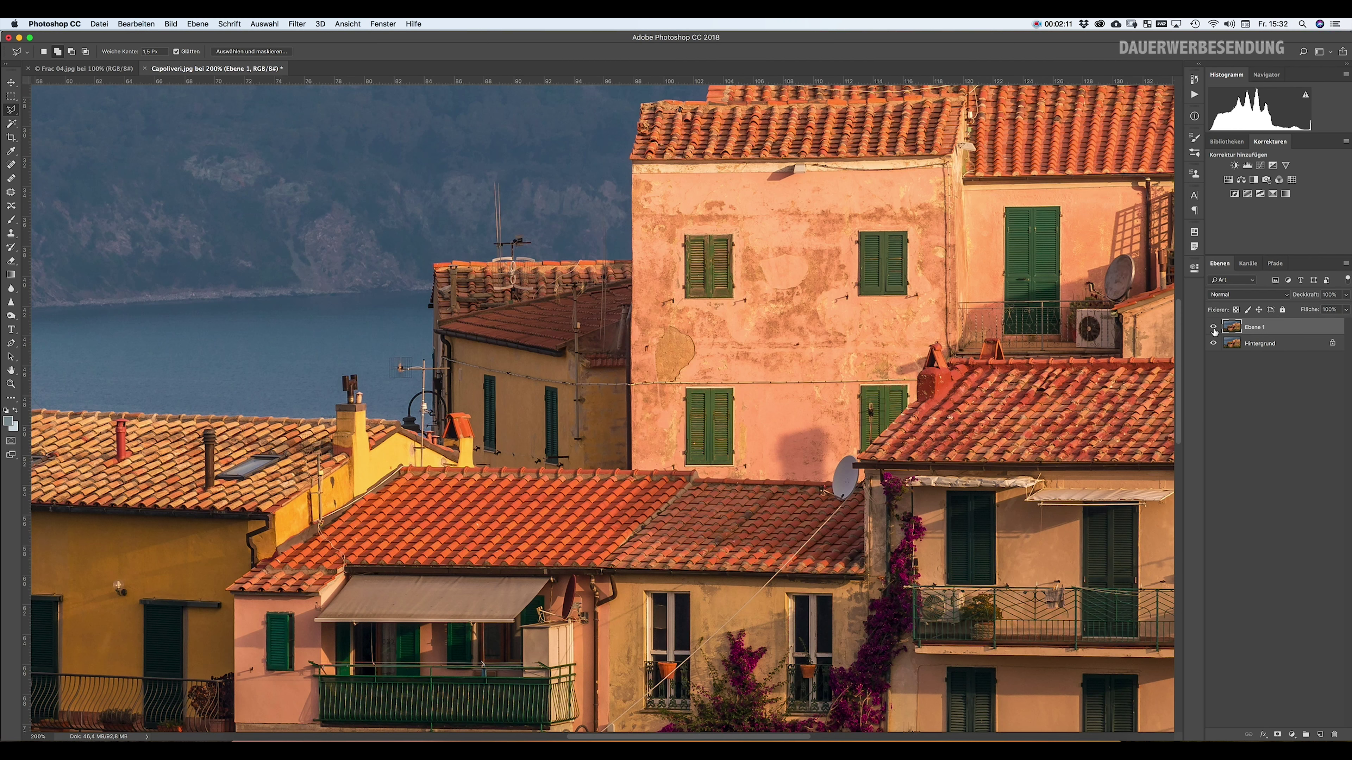
{"action": "right_click", "coordinate": [1255, 330]}
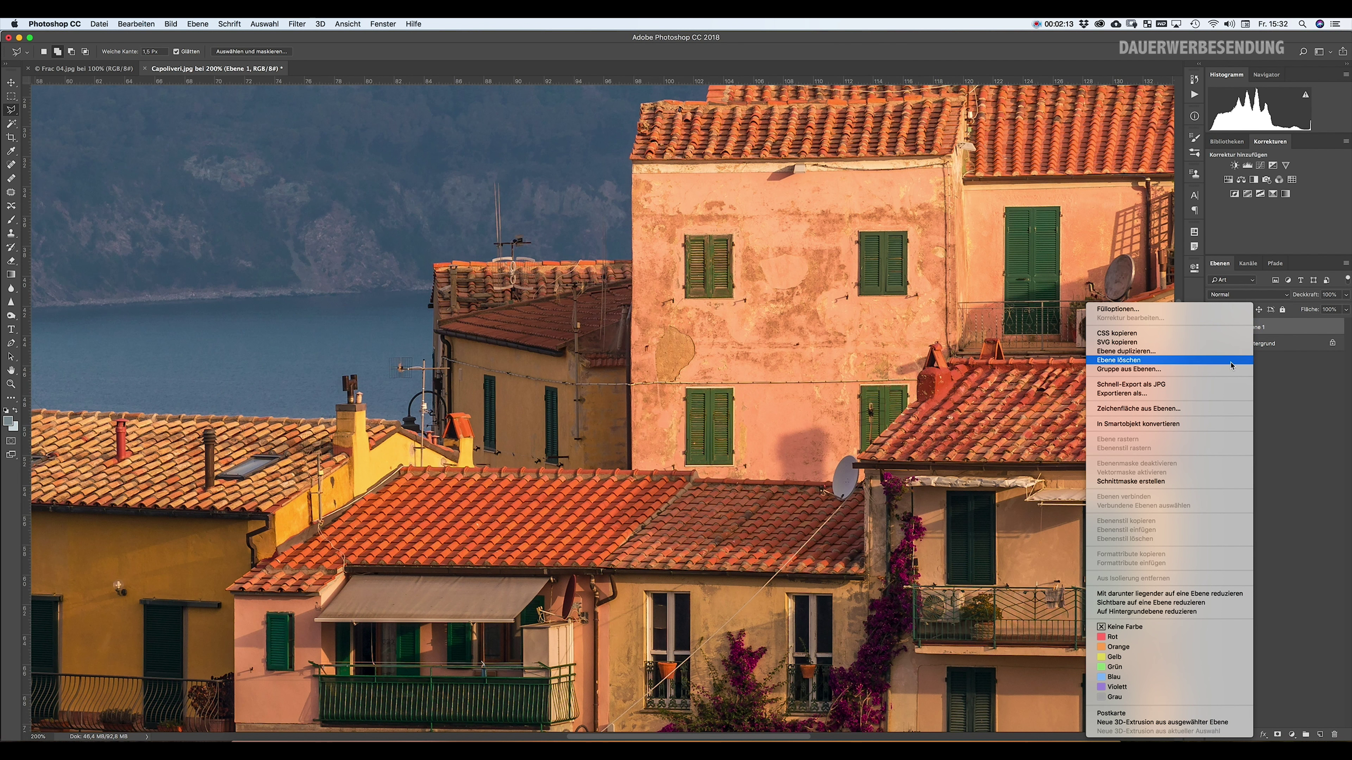
{"action": "left_click", "coordinate": [1299, 443]}
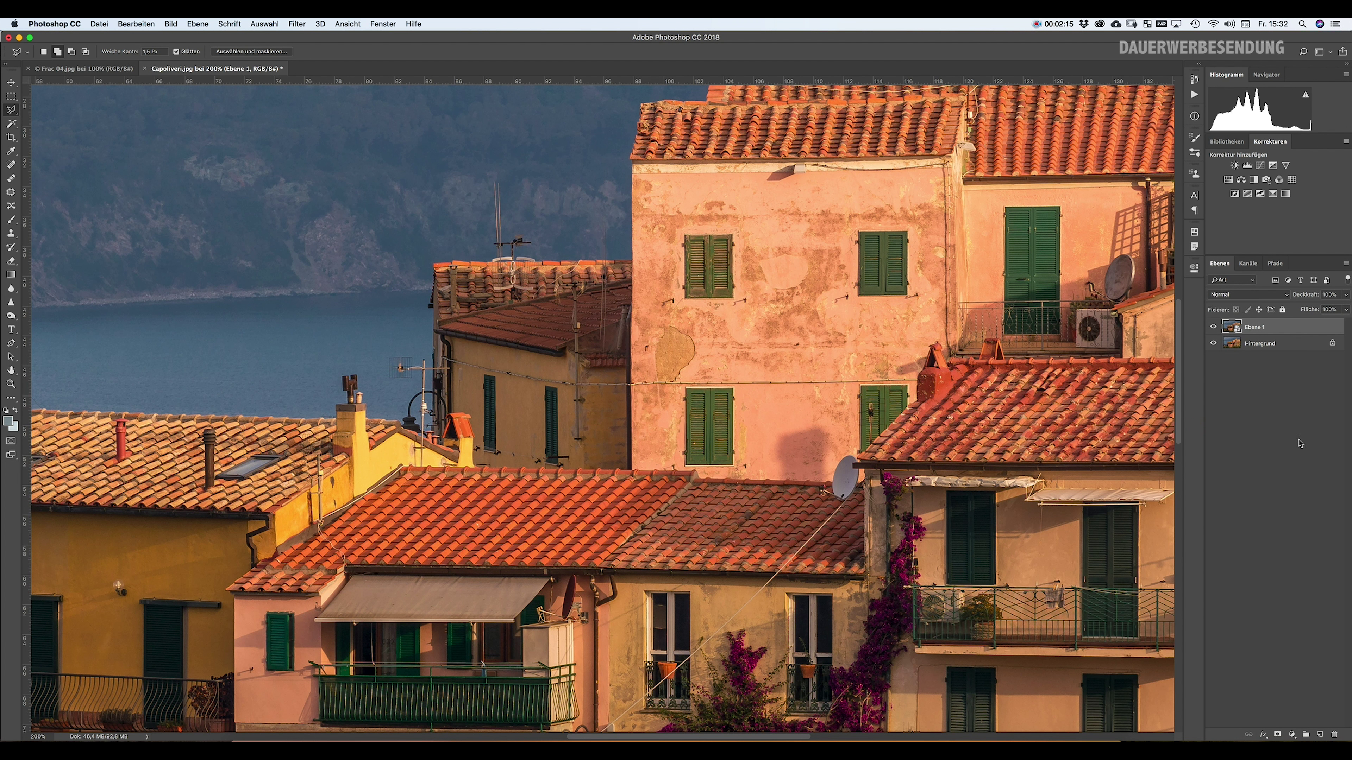
{"action": "left_click", "coordinate": [296, 24]}
{"action": "mouse_move", "coordinate": [348, 238]}
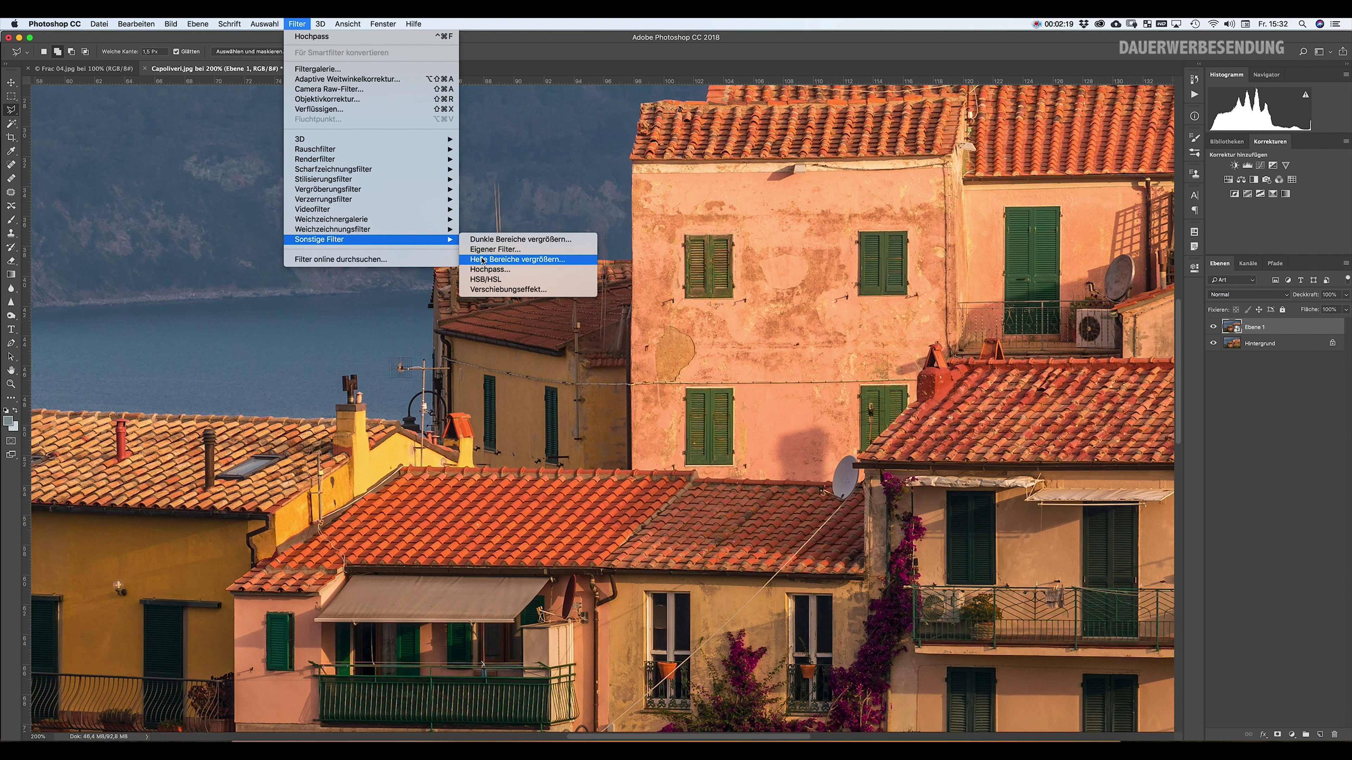
{"action": "left_click", "coordinate": [491, 270]}
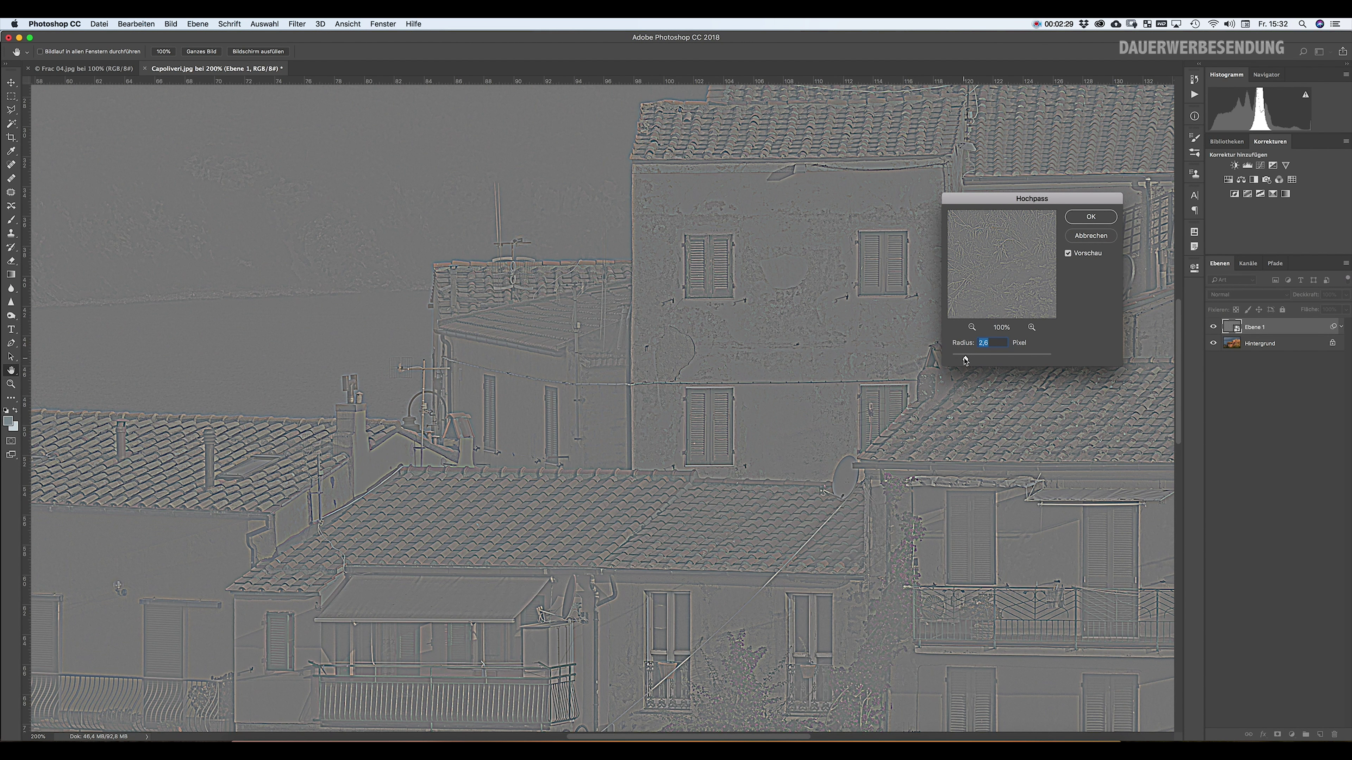
Test large and tiny radii, then apply Hochpass as a smart filter at 2,7 px
{"action": "left_click_drag", "start_coordinate": [965, 360], "coordinate": [1022, 362]}
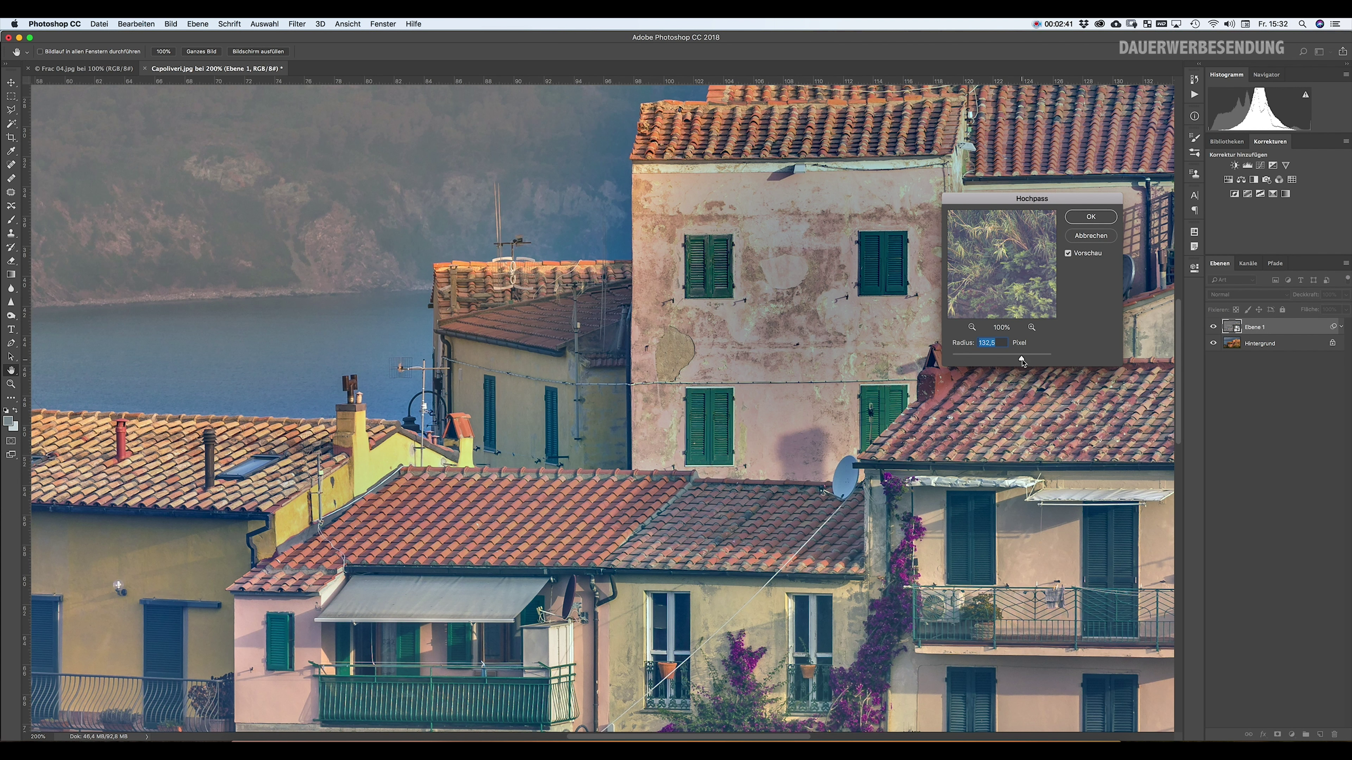
{"action": "left_click_drag", "start_coordinate": [1020, 360], "coordinate": [958, 360]}
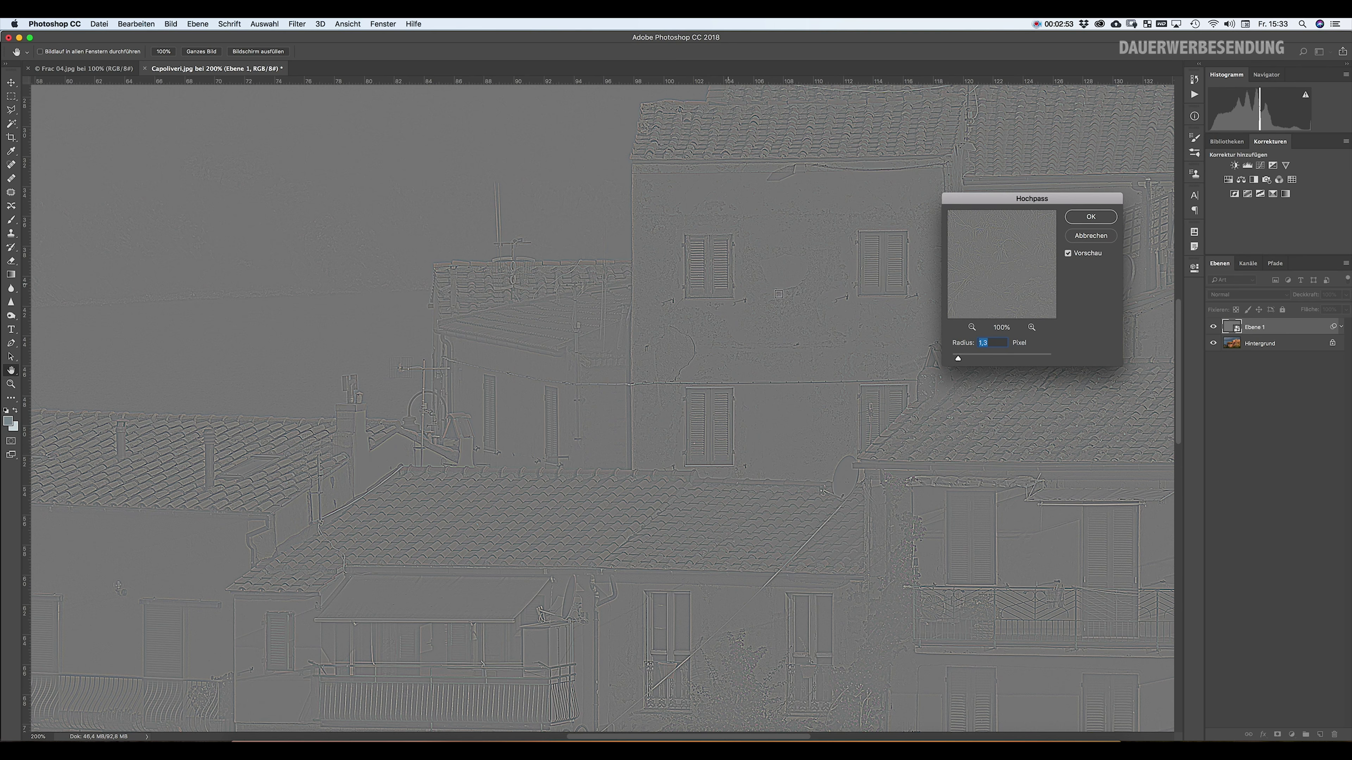
{"action": "left_click_drag", "start_coordinate": [956, 360], "coordinate": [966, 360]}
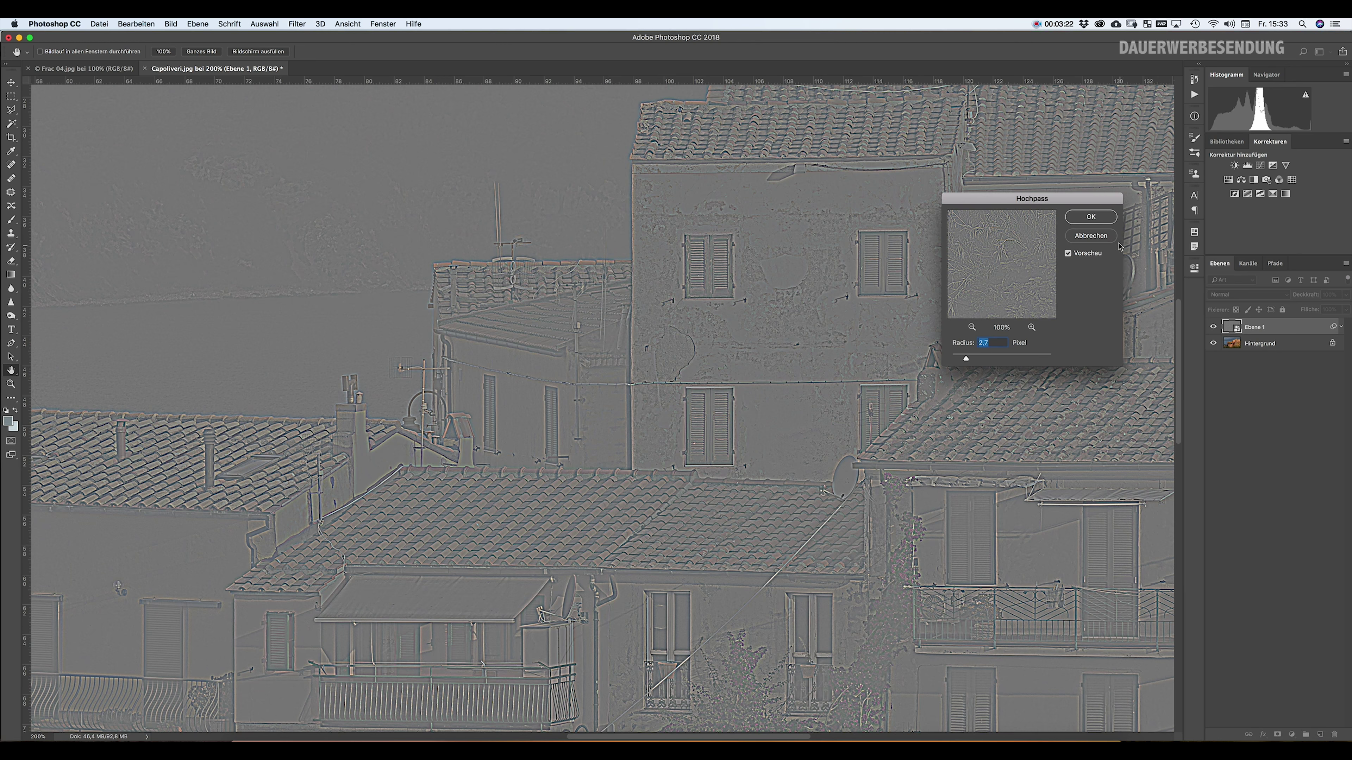
{"action": "left_click", "coordinate": [1098, 223]}
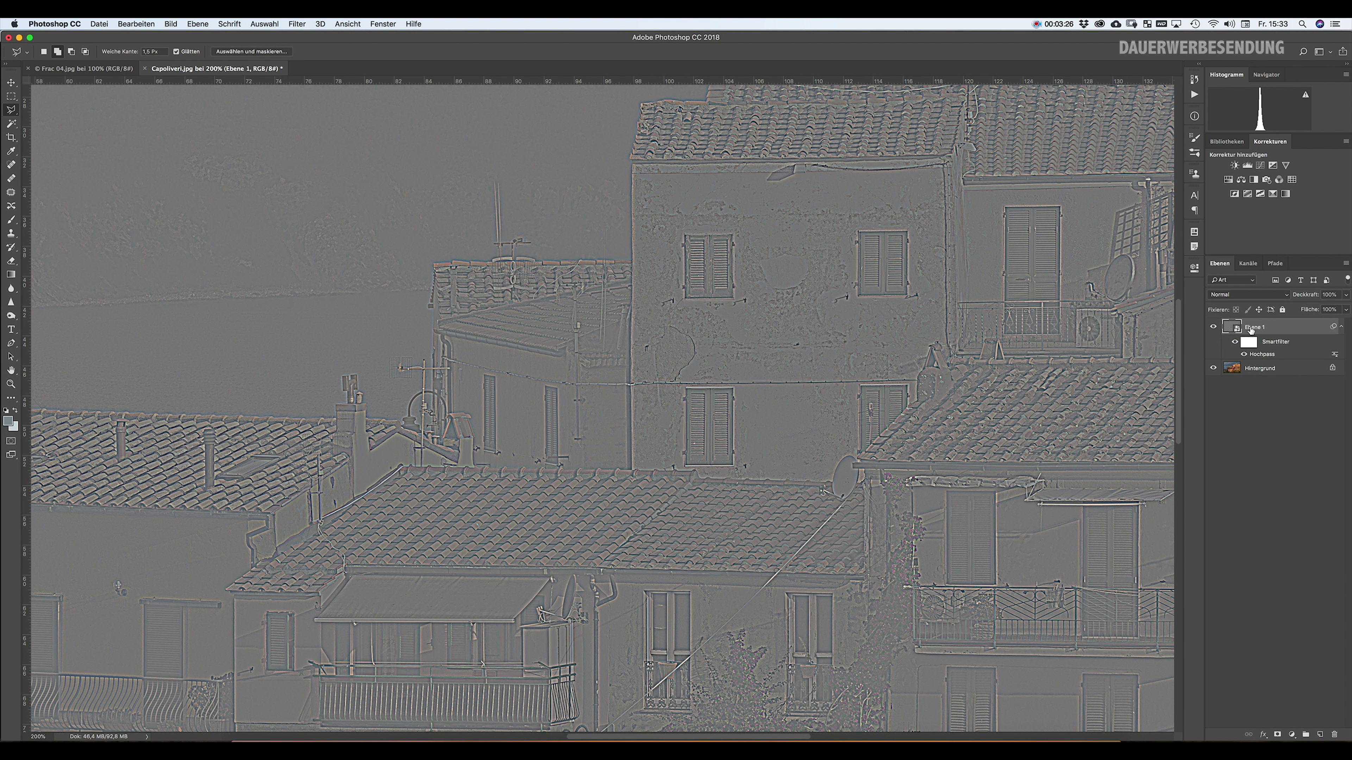
Blend Ebene 1 in Lineares Licht and toggle its visibility to compare the sharpening
{"action": "left_click", "coordinate": [1287, 296]}
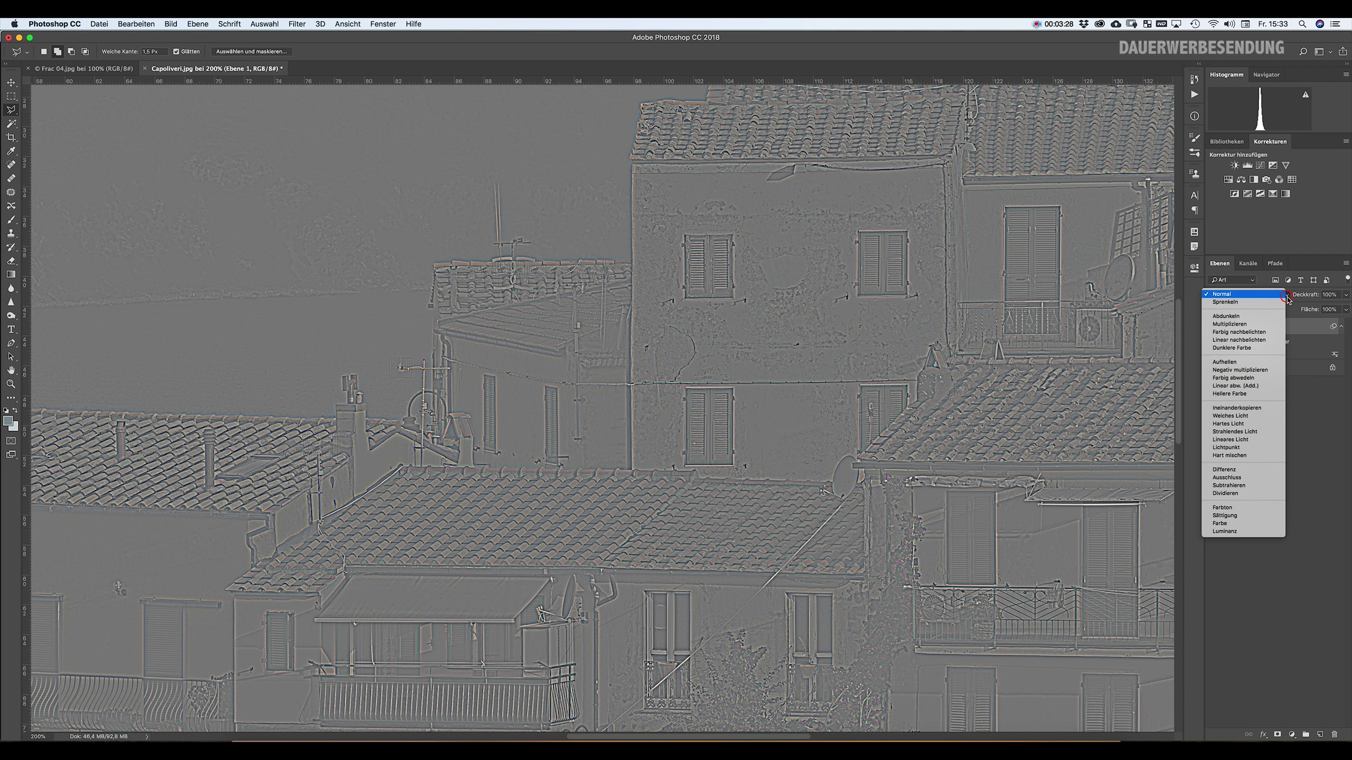
{"action": "left_click", "coordinate": [1256, 439]}
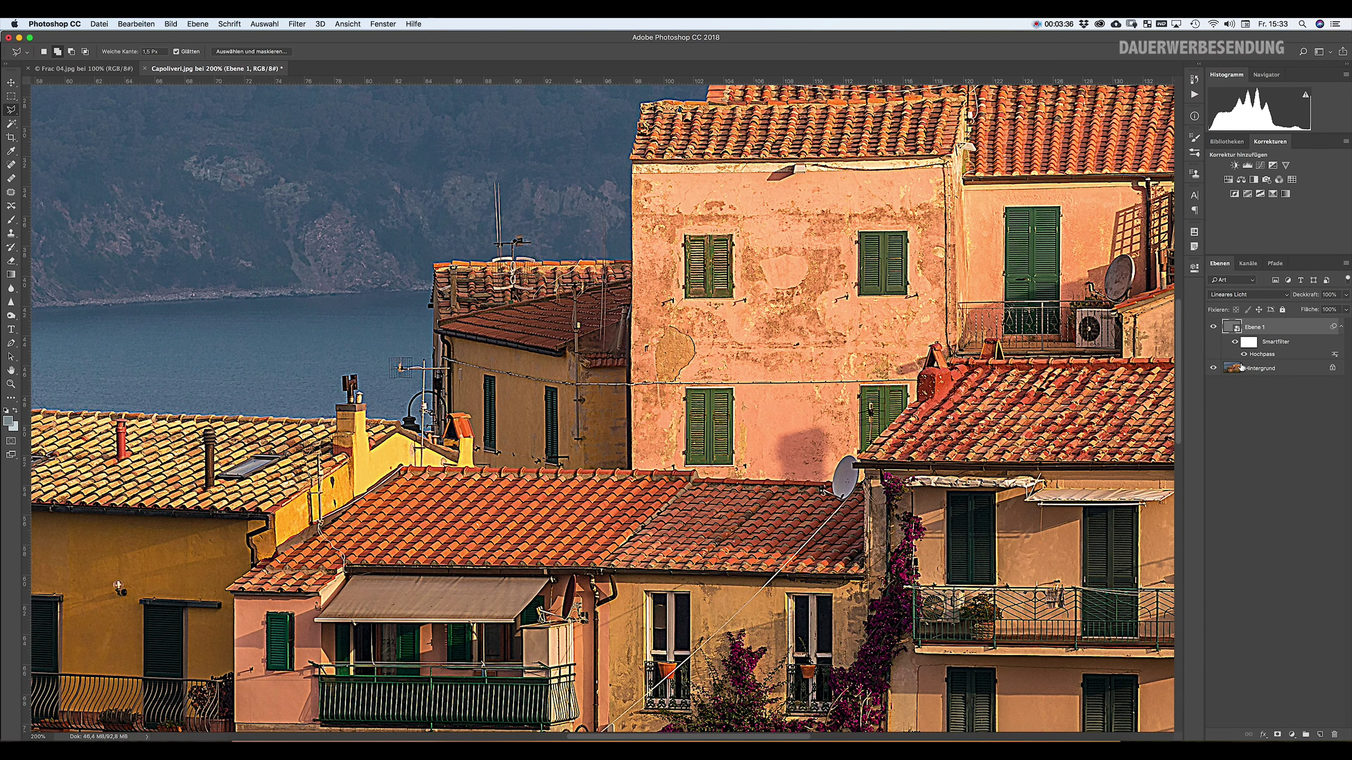
{"action": "left_click", "coordinate": [1212, 327]}
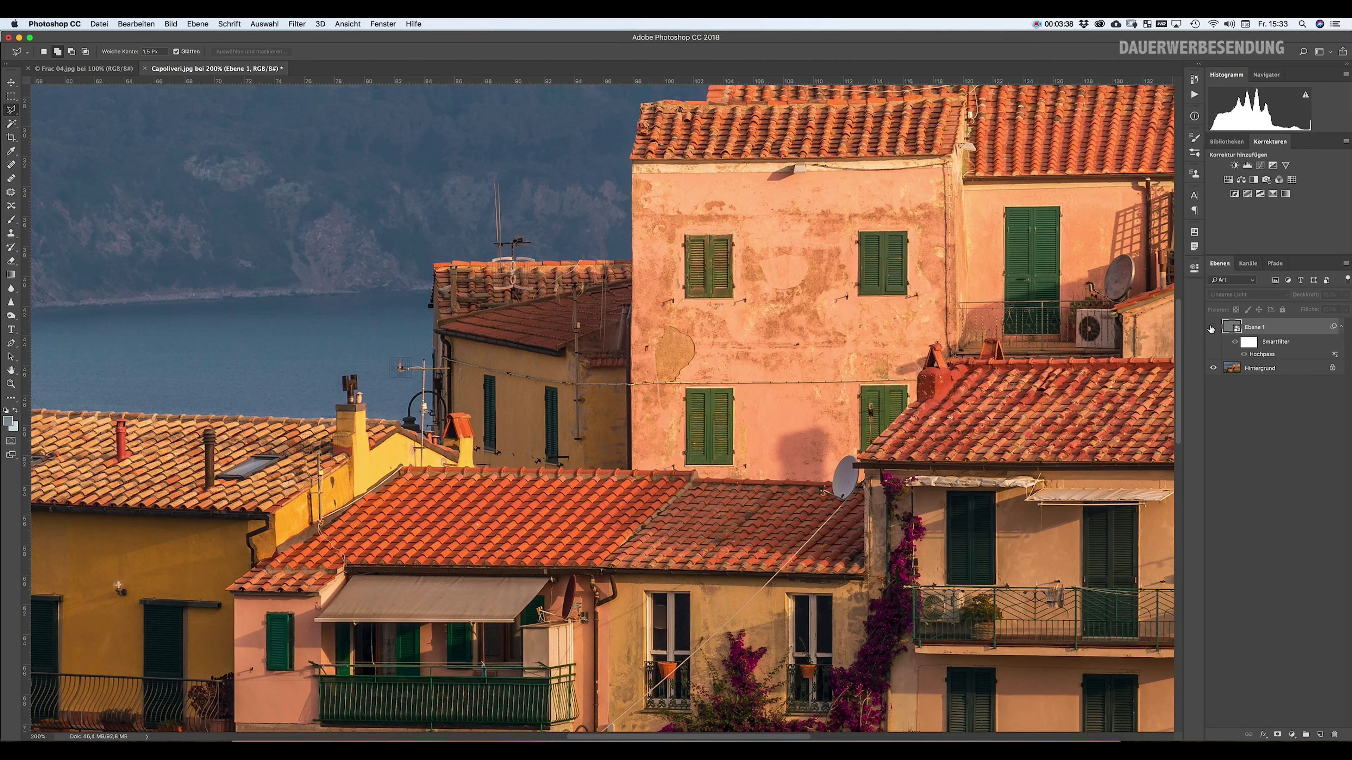
{"action": "left_click", "coordinate": [1212, 327]}
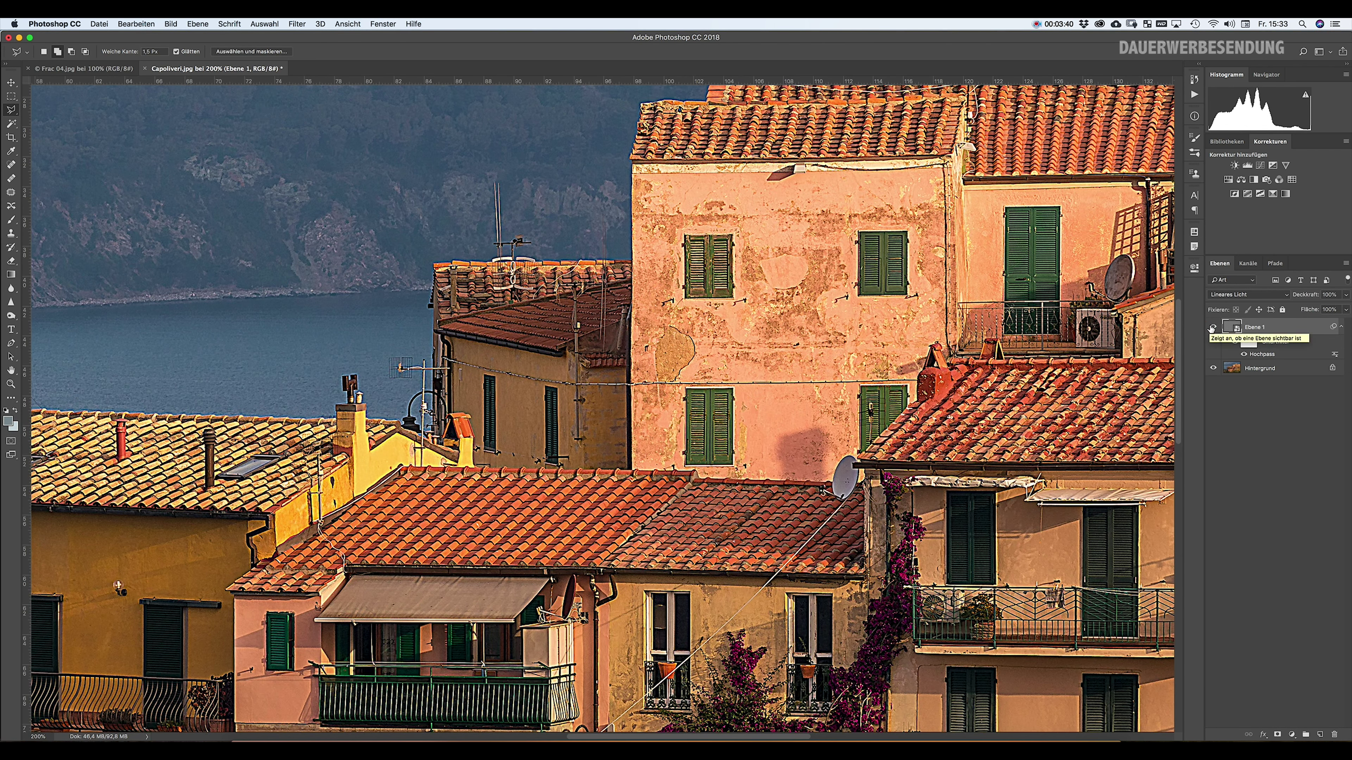
{"action": "left_click", "coordinate": [1212, 327]}
Show Ebene 1 again and re-edit its Hochpass smart filter to a 1,3 px radius
{"action": "left_click", "coordinate": [1212, 327]}
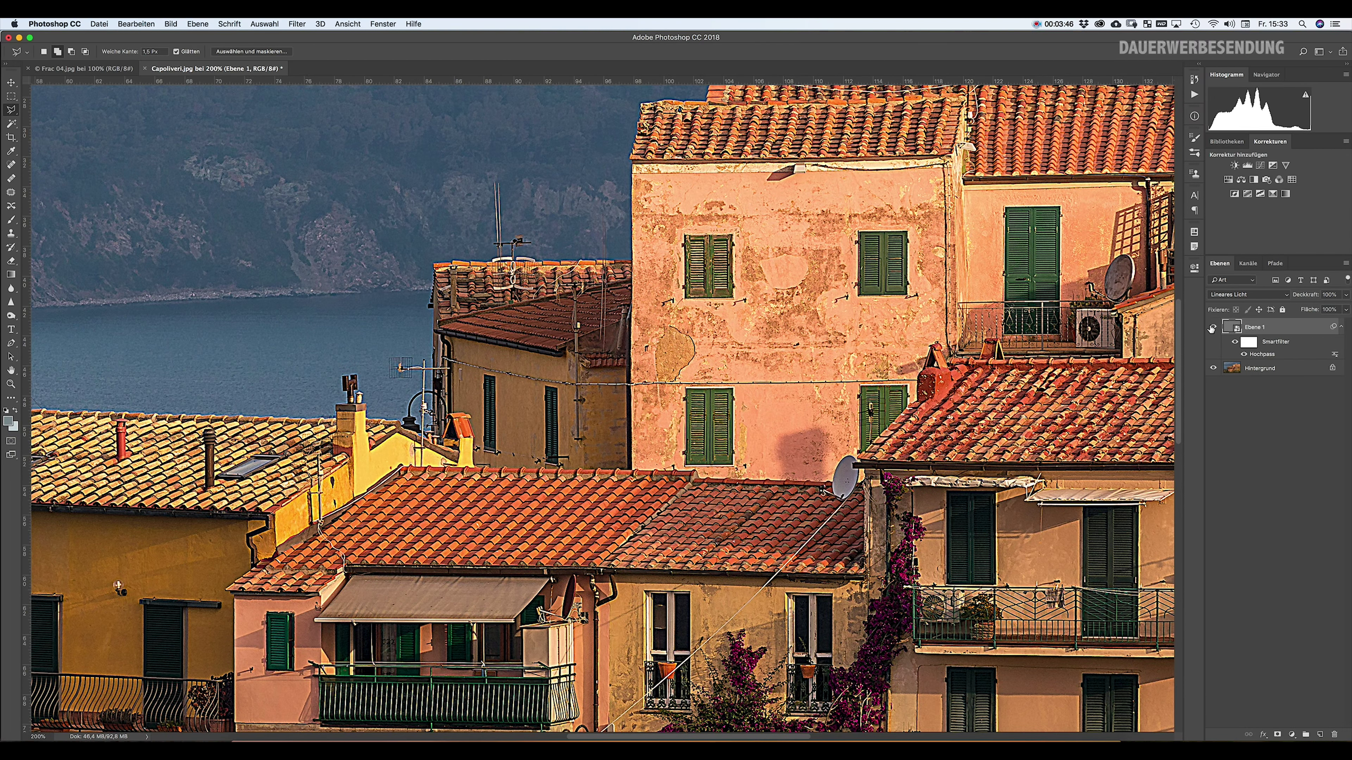
{"action": "double_click", "coordinate": [1262, 354]}
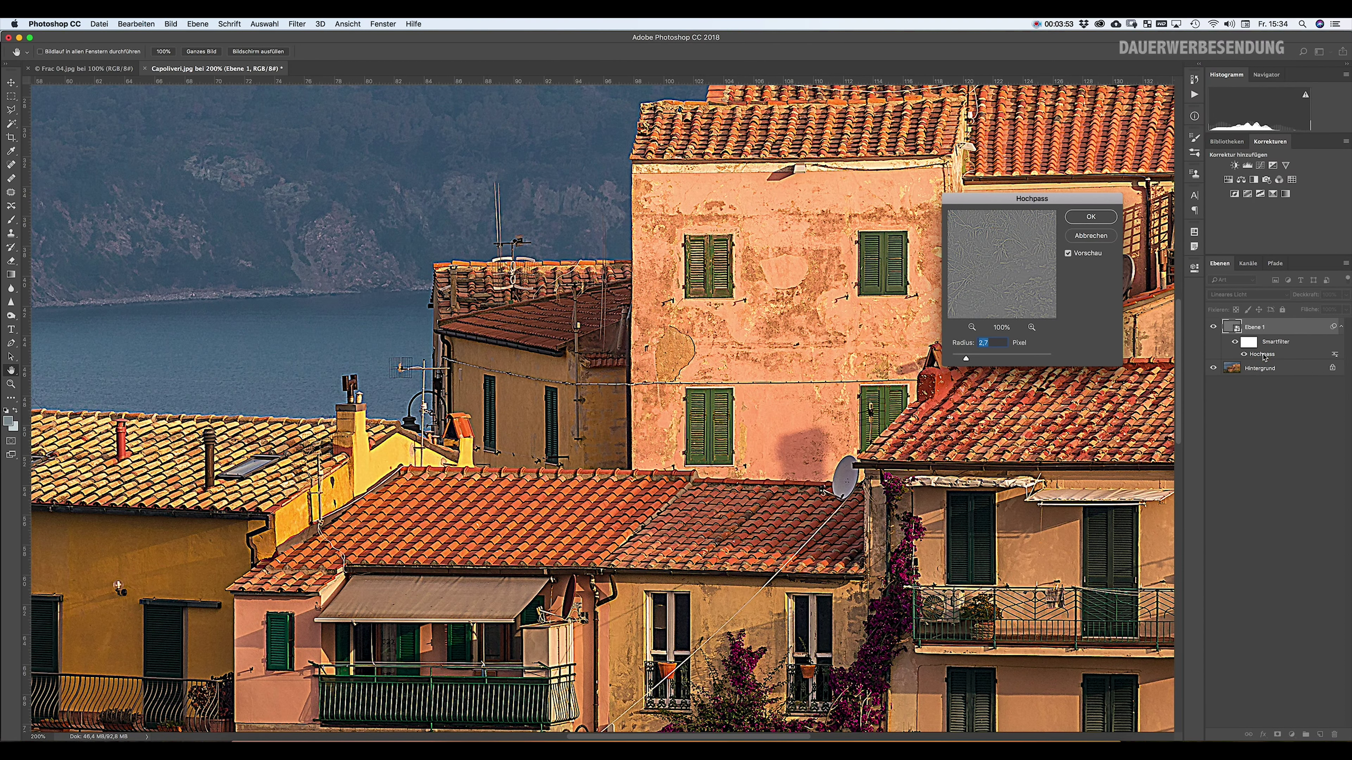
{"action": "left_click_drag", "start_coordinate": [966, 361], "coordinate": [1017, 361]}
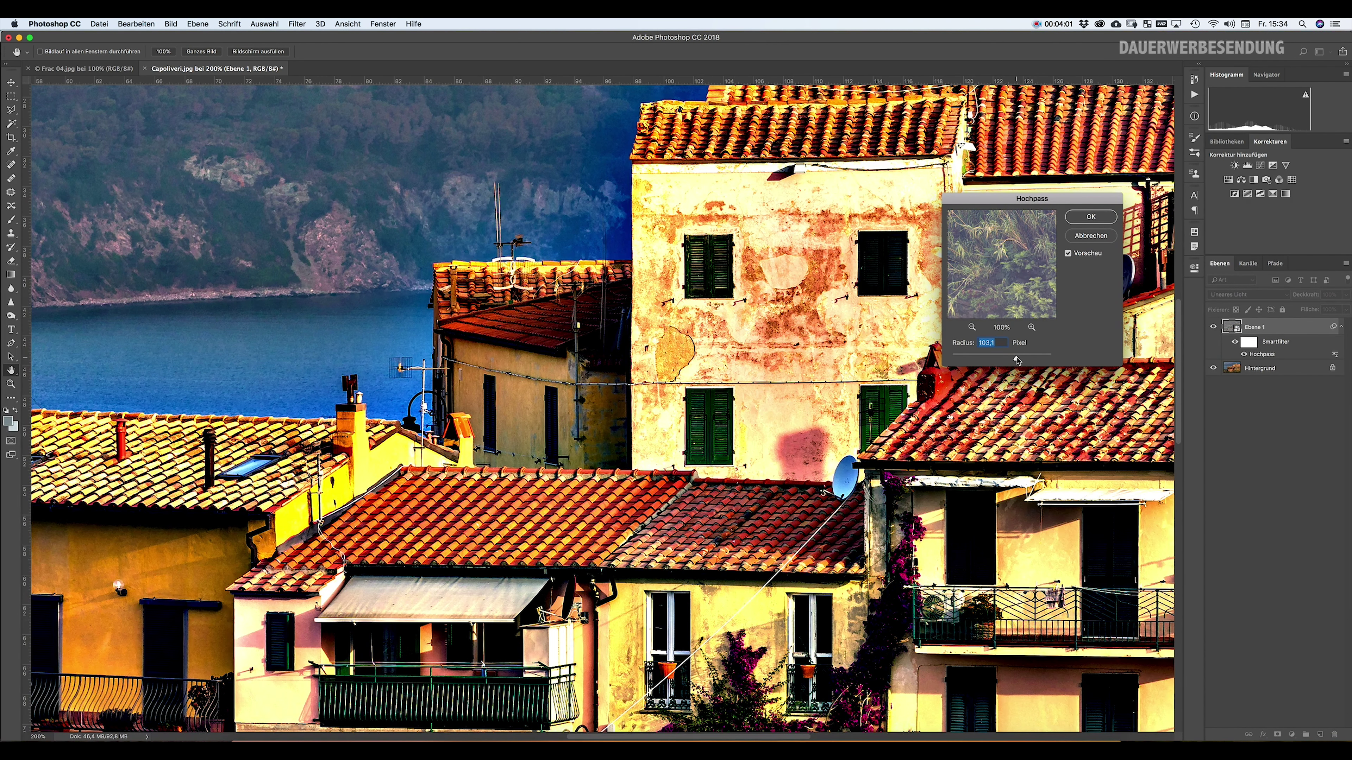
{"action": "left_click_drag", "start_coordinate": [1016, 361], "coordinate": [958, 360]}
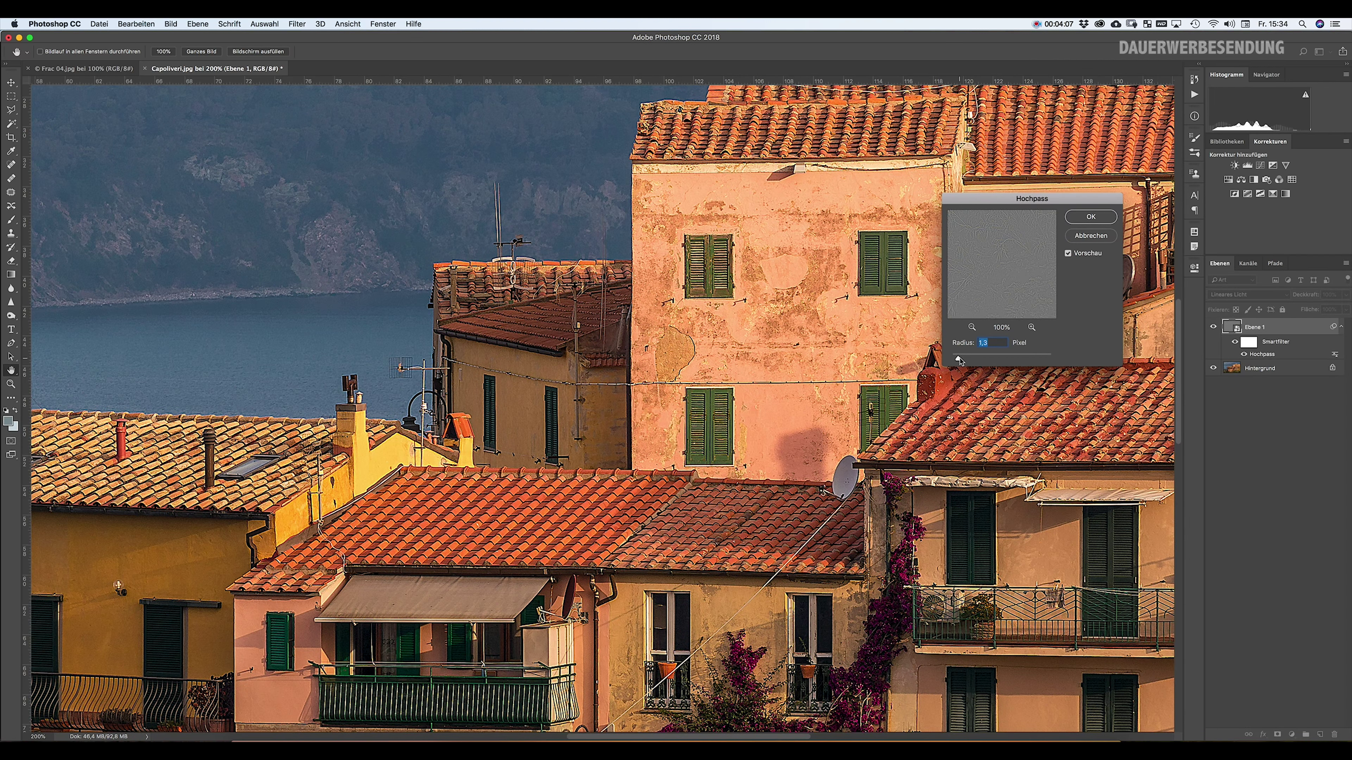
{"action": "left_click", "coordinate": [1091, 217]}
Toggle Ebene 1's 1,3 px sharpening off and on repeatedly, leaving it visible
{"action": "left_click", "coordinate": [1213, 327]}
{"action": "left_click", "coordinate": [1213, 327]}
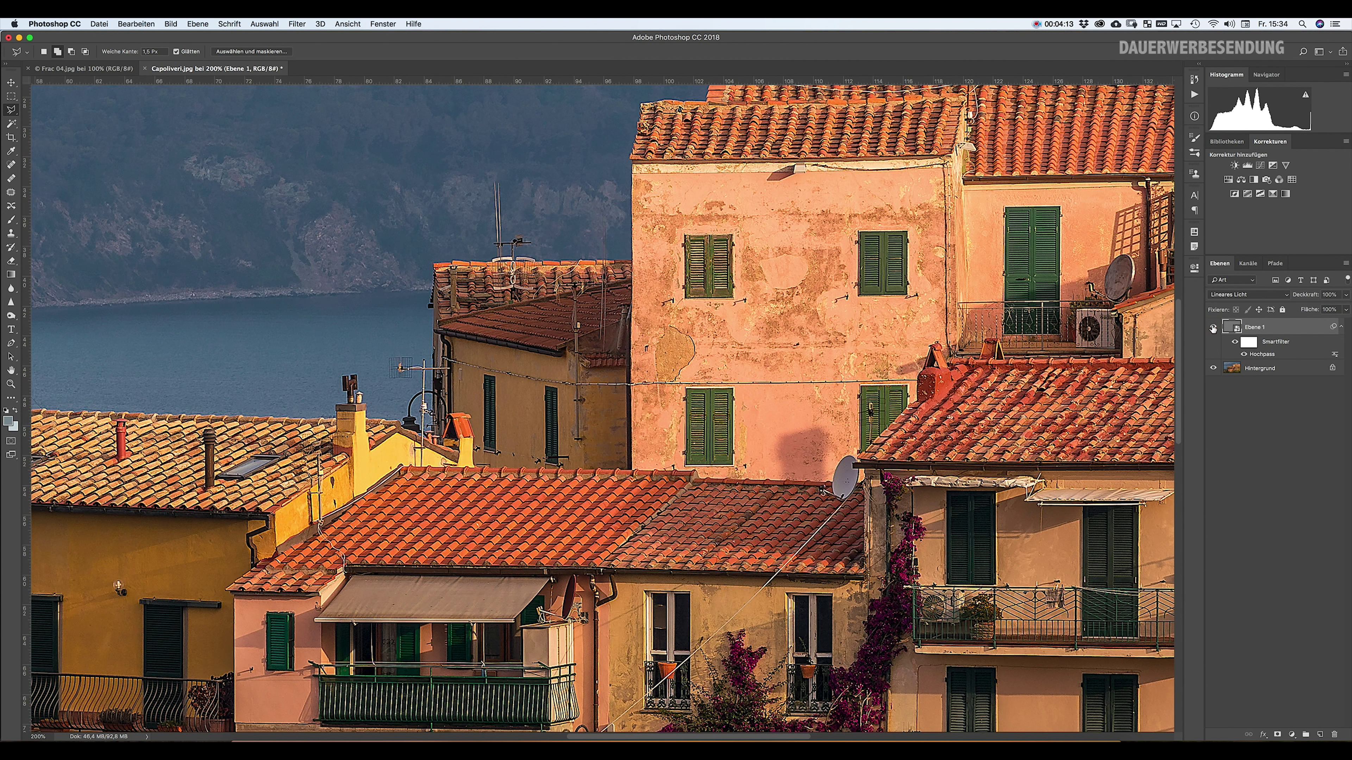
{"action": "left_click", "coordinate": [1212, 327]}
{"action": "left_click", "coordinate": [1212, 328]}
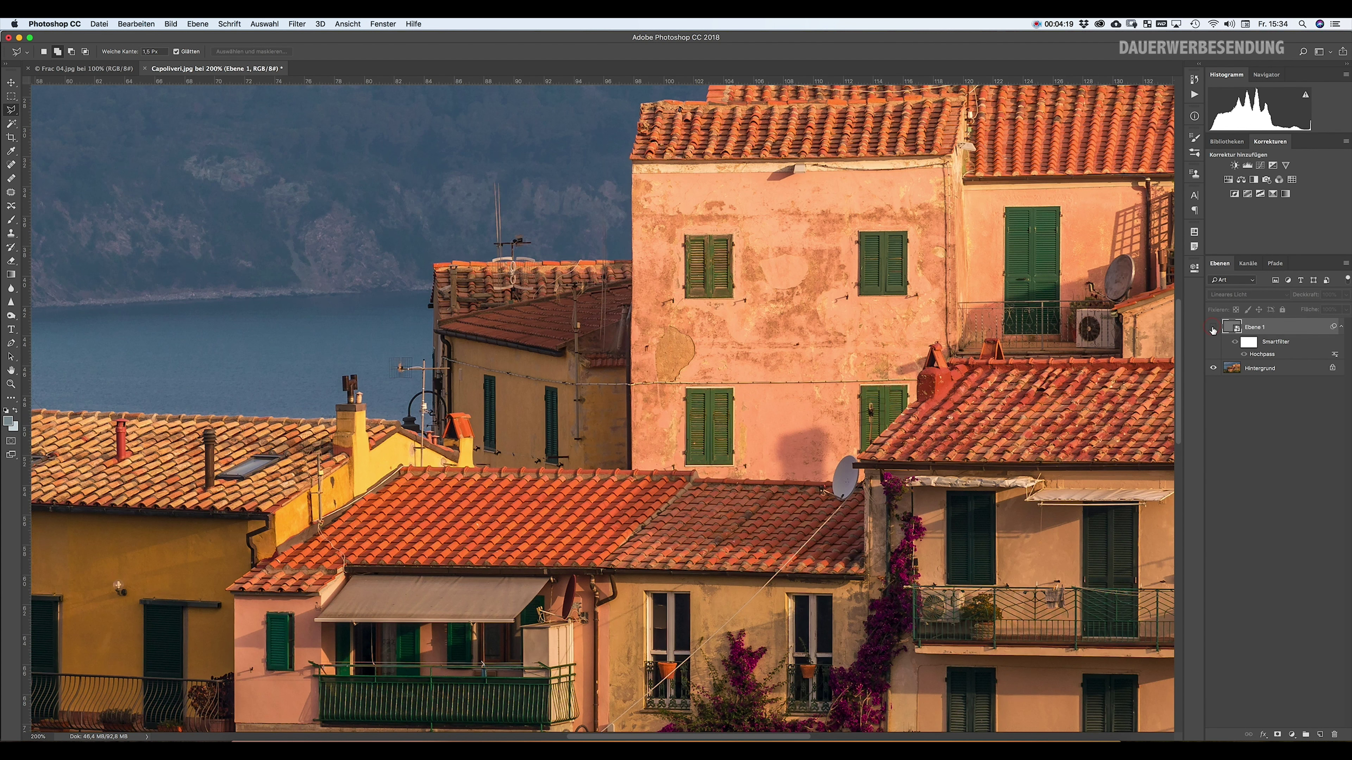
{"action": "left_click", "coordinate": [1213, 327]}
{"action": "left_click", "coordinate": [1212, 329]}
{"action": "left_click", "coordinate": [1213, 329]}
{"action": "left_click", "coordinate": [1213, 330]}
{"action": "left_click", "coordinate": [1213, 330]}
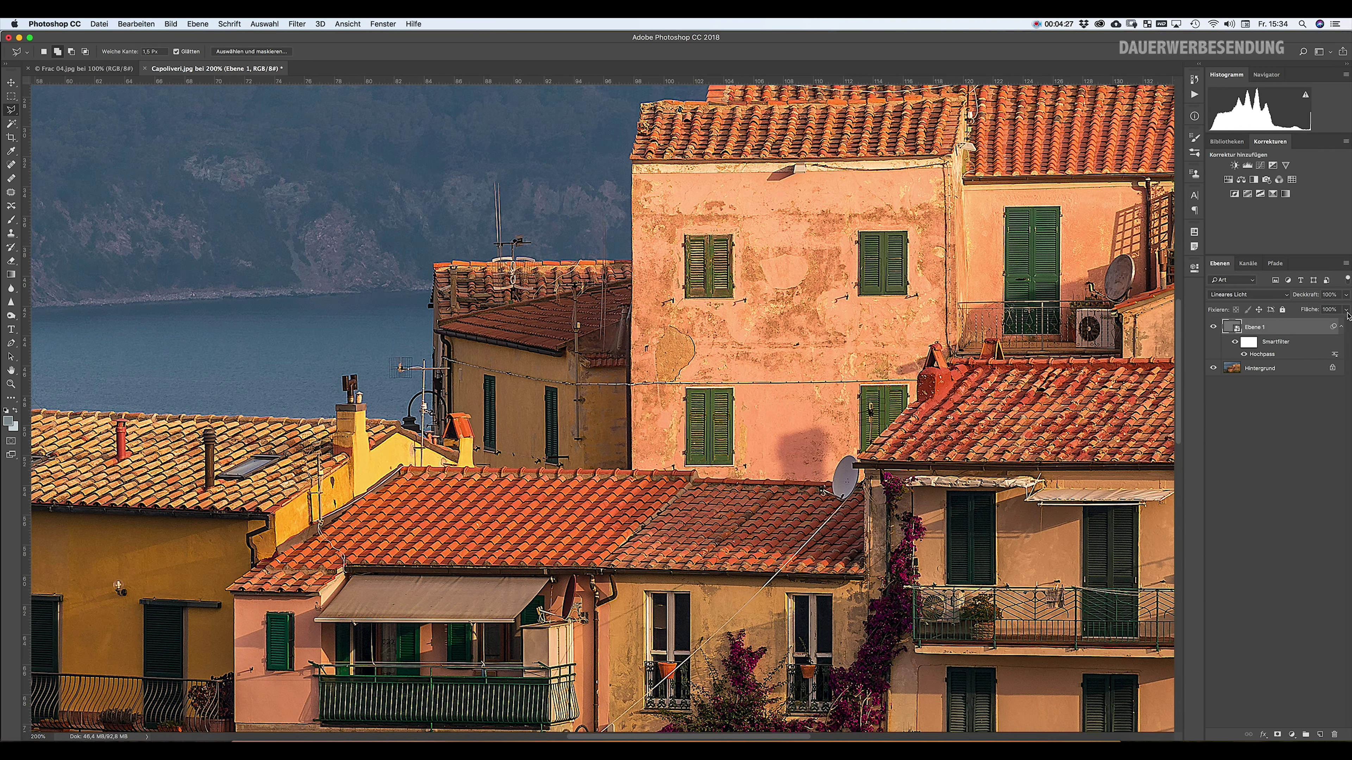
Lower Ebene 1's opacity to 51% and compare the gentler sharpening on and off
{"action": "left_click", "coordinate": [1345, 294]}
{"action": "left_click_drag", "start_coordinate": [1344, 304], "coordinate": [1321, 309]}
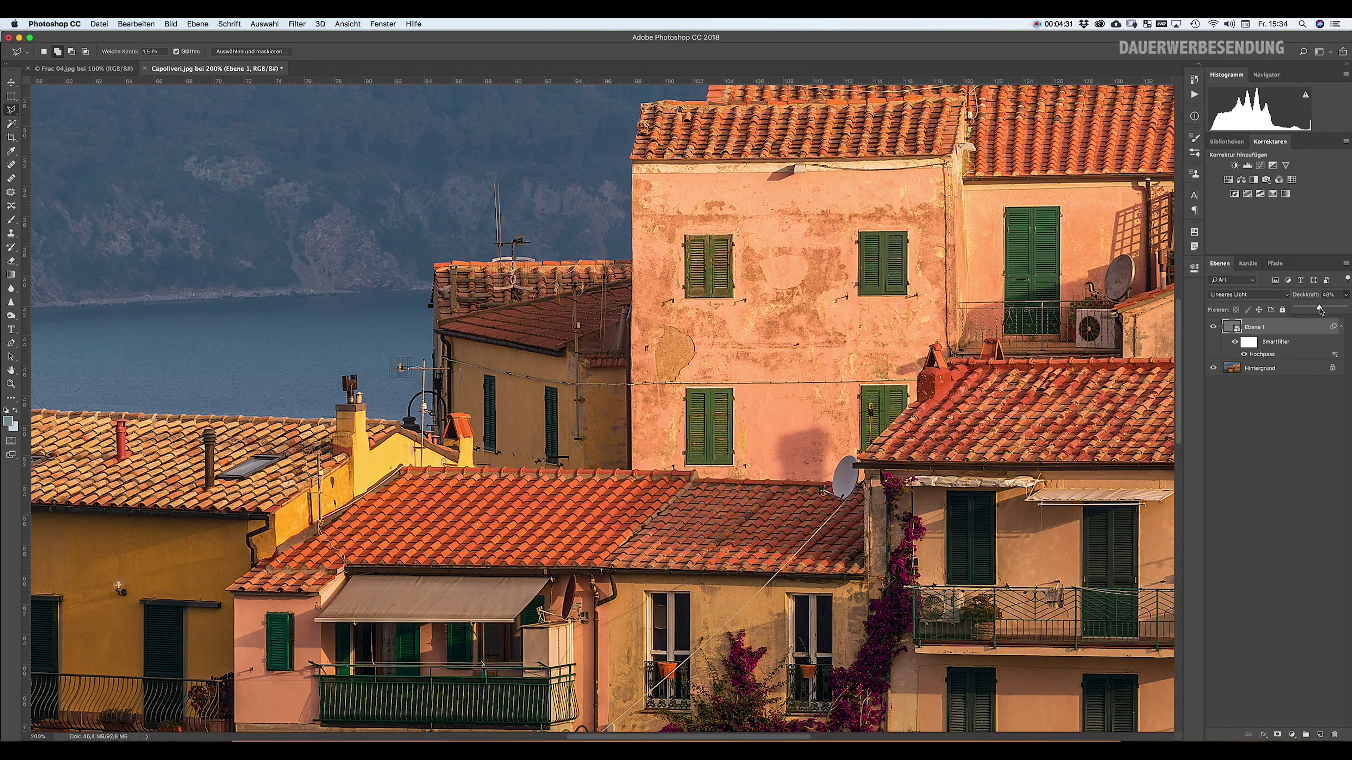
{"action": "left_click_drag", "start_coordinate": [1321, 311], "coordinate": [1322, 309]}
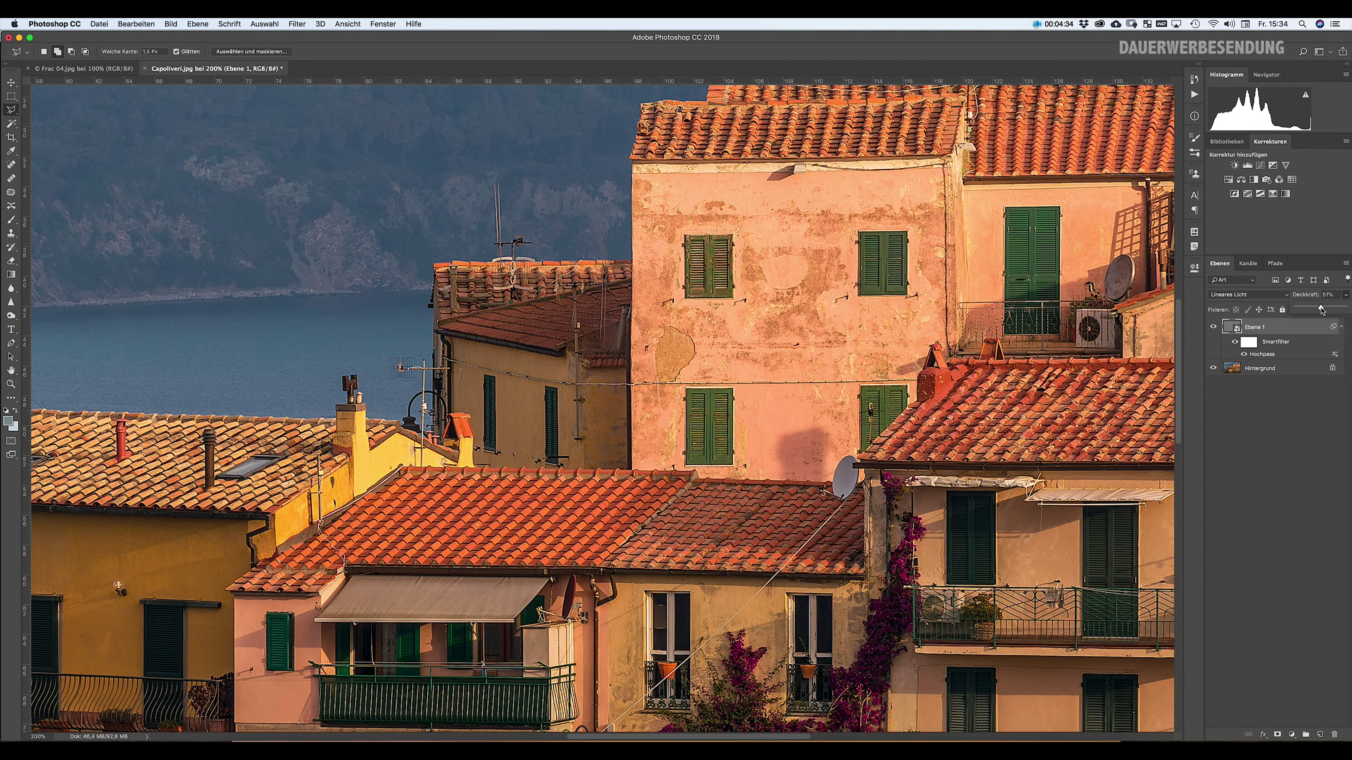
{"action": "left_click", "coordinate": [1214, 327]}
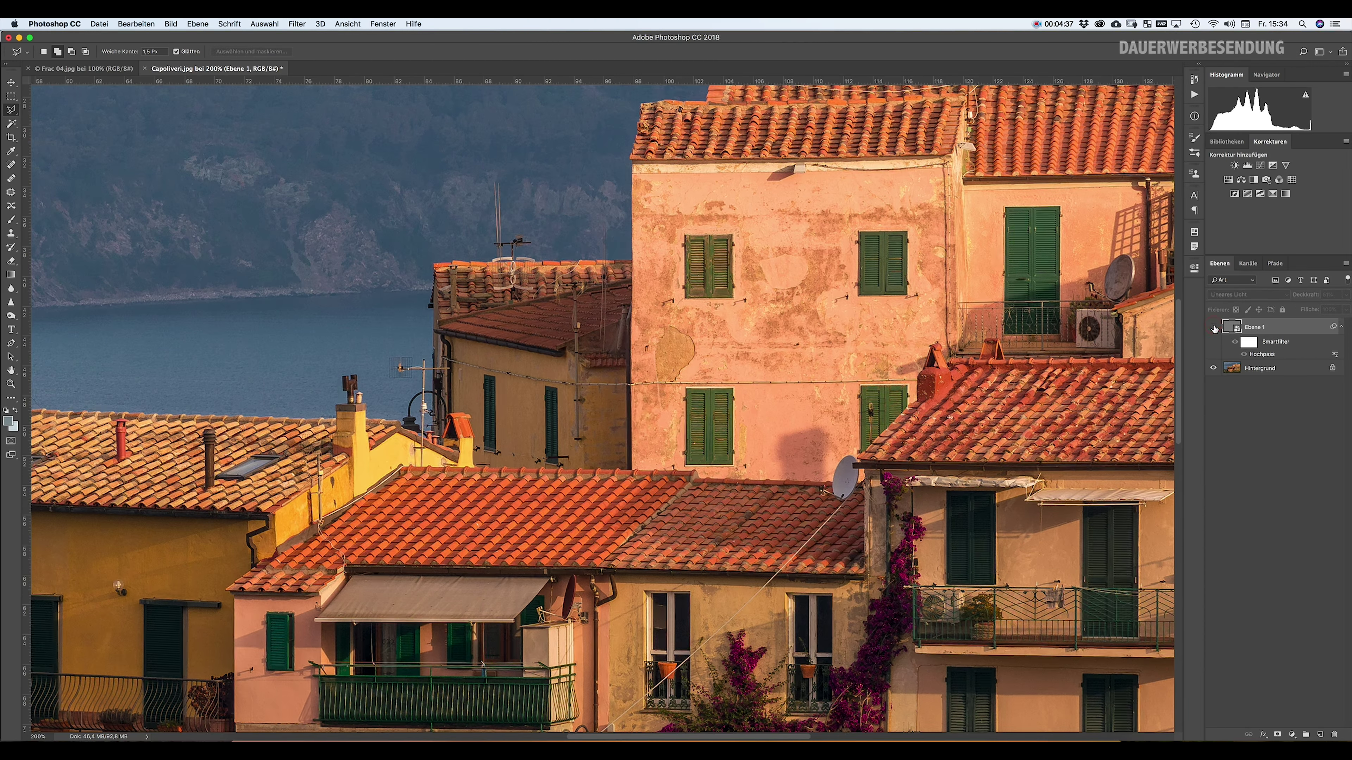
{"action": "left_click", "coordinate": [1214, 328]}
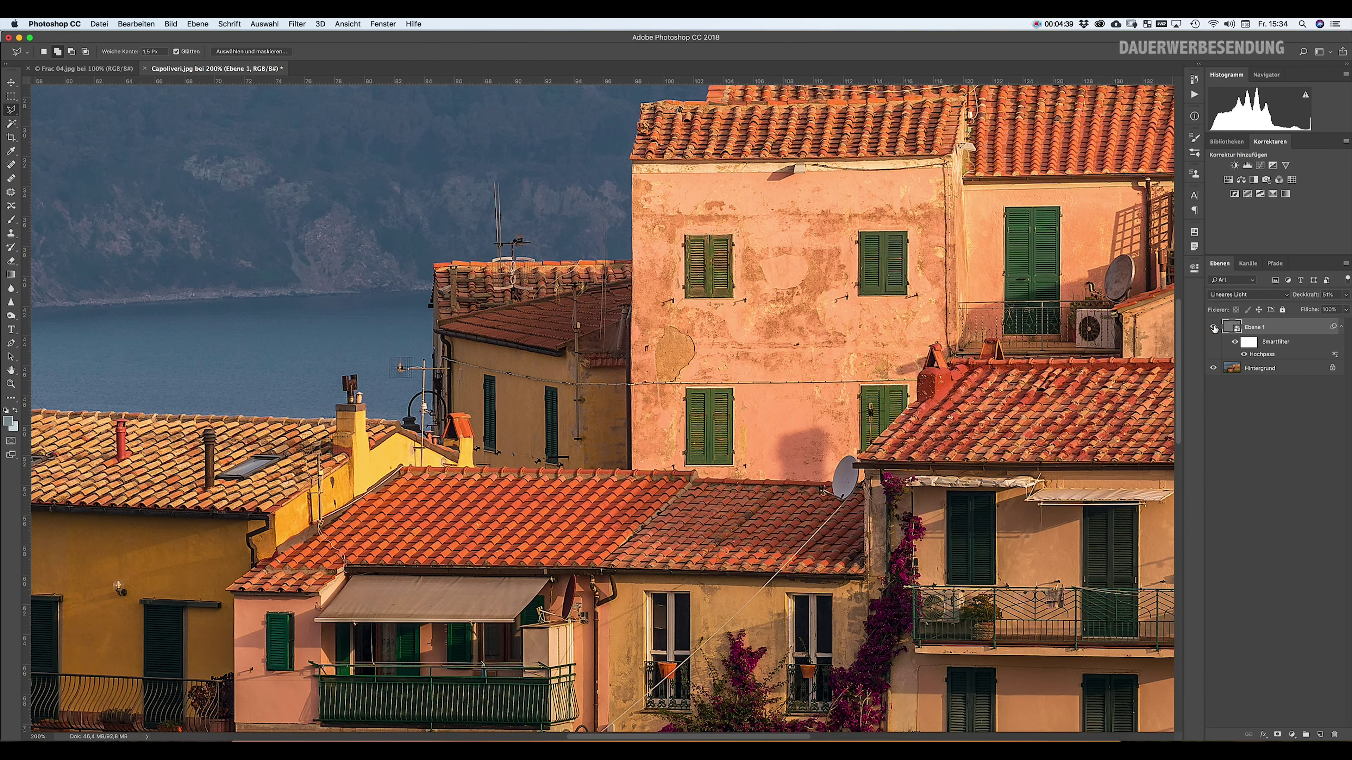
{"action": "left_click", "coordinate": [1213, 327]}
{"action": "left_click", "coordinate": [1213, 328]}
Return Ebene 1 to Normal blending at 100% opacity
{"action": "left_click", "coordinate": [1288, 294]}
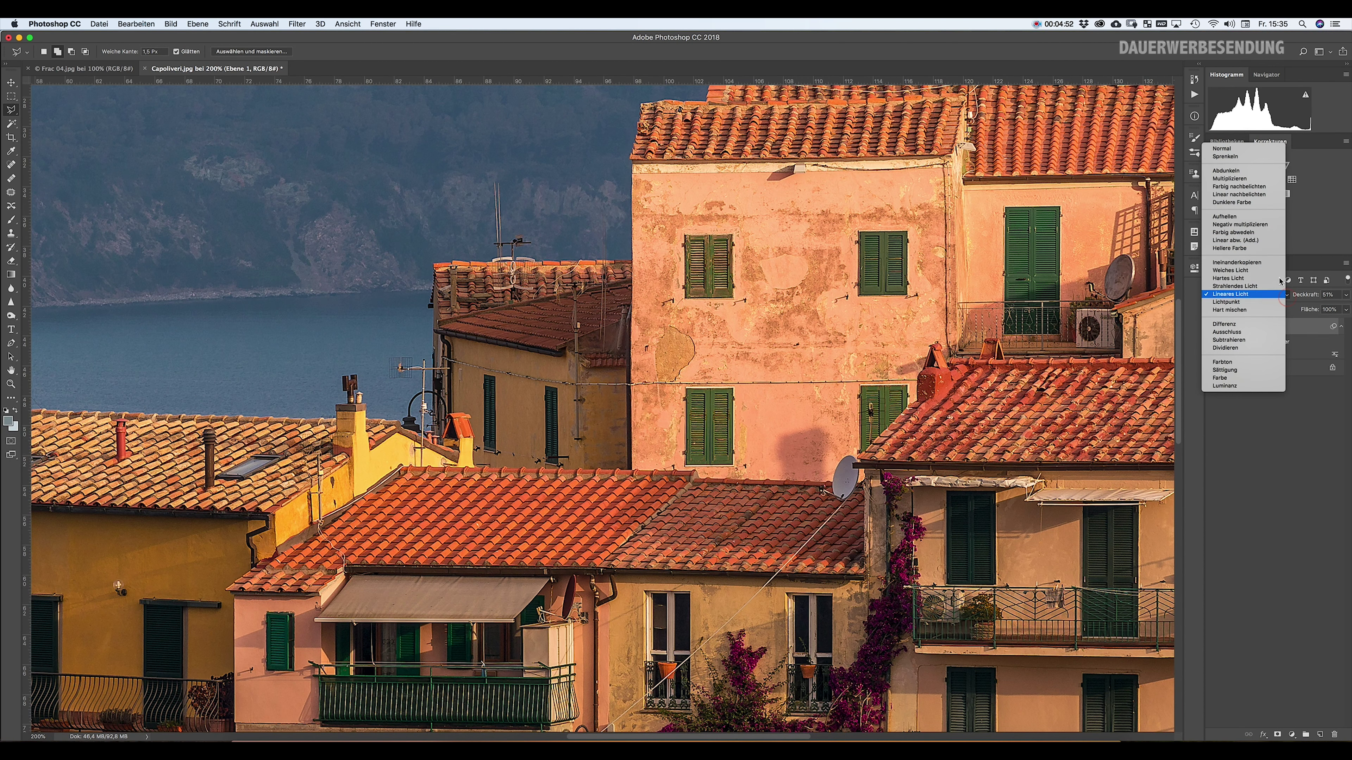
{"action": "left_click", "coordinate": [1232, 149]}
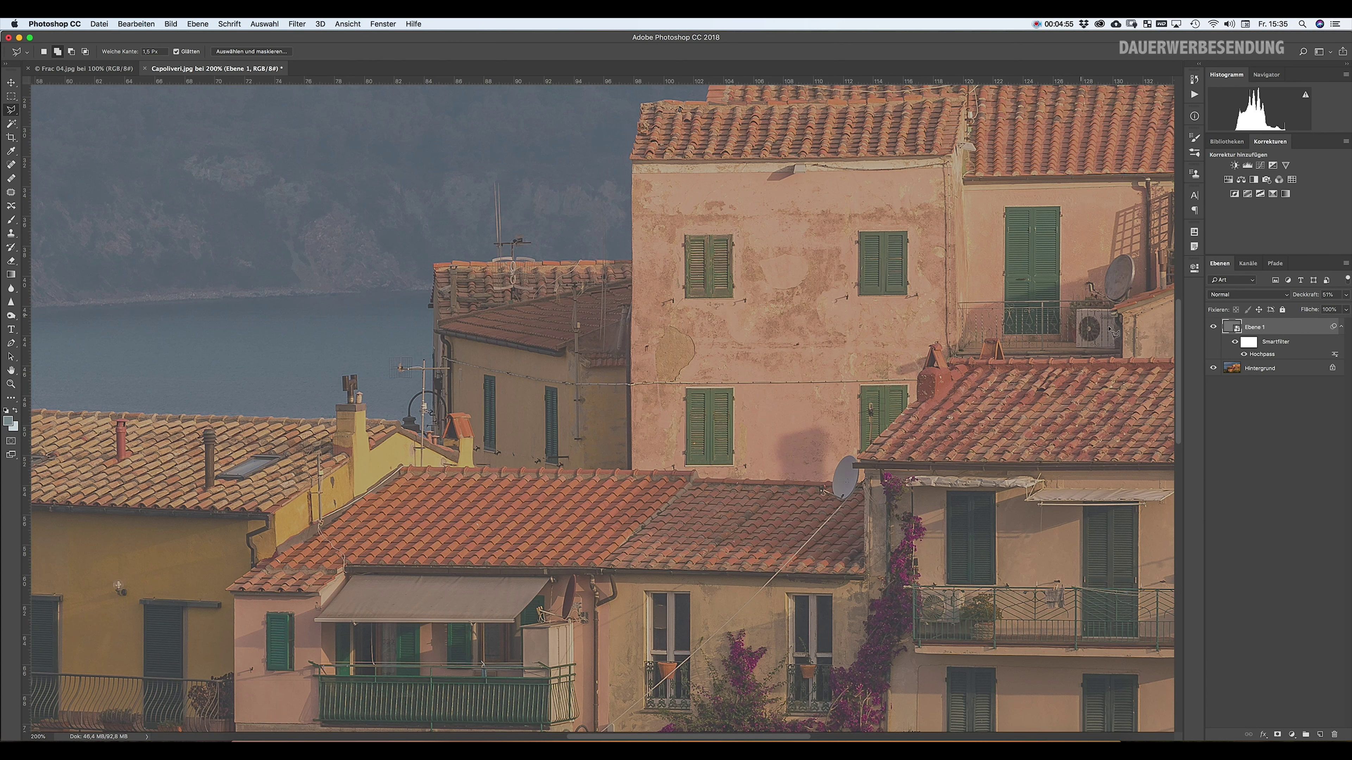
{"action": "left_click", "coordinate": [1345, 295]}
{"action": "left_click_drag", "start_coordinate": [1321, 309], "coordinate": [1345, 308]}
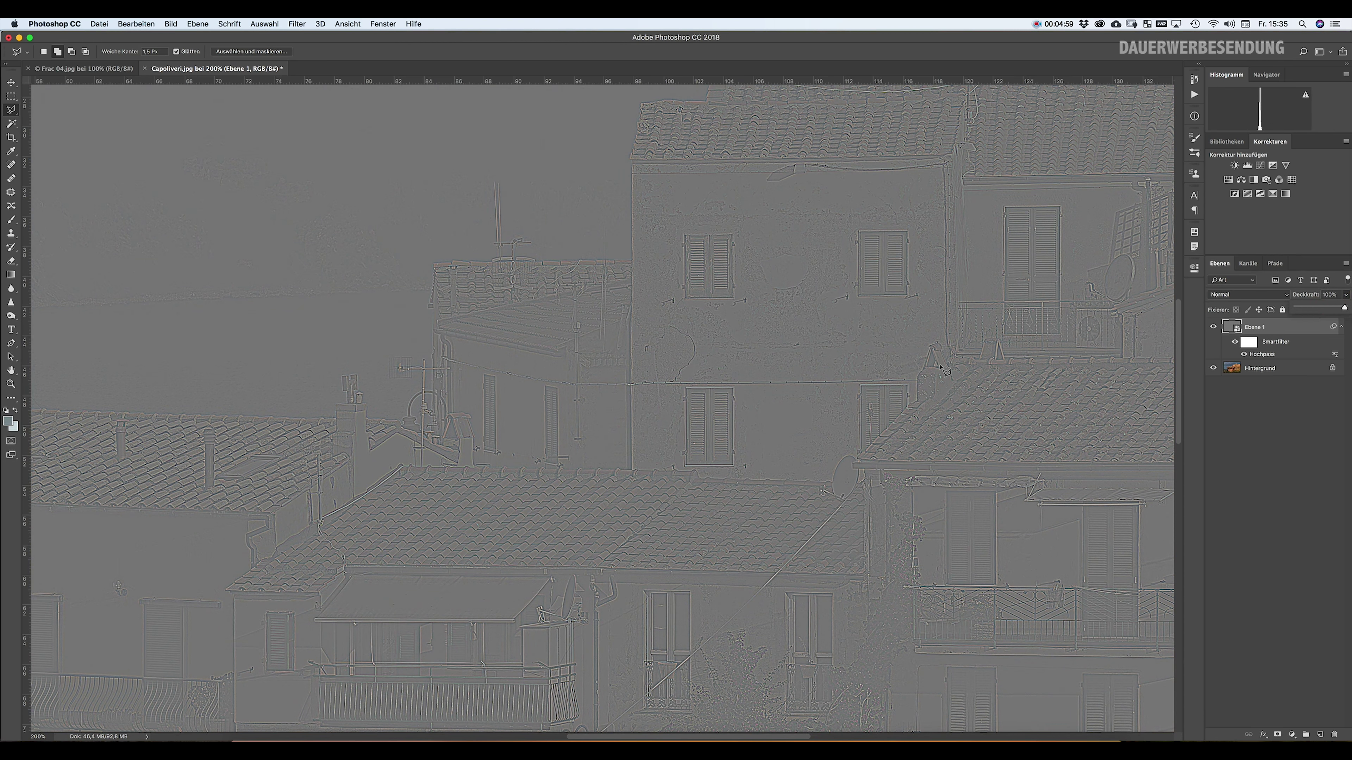
Zoom in on the wall and shutters, step back out, and begin a polygonal selection
{"action": "scroll", "coordinate": [939, 365], "scroll_direction": "up", "scroll_amount": 2}
{"action": "scroll", "coordinate": [939, 364], "scroll_direction": "up", "scroll_amount": 1}
{"action": "scroll", "coordinate": [939, 364], "scroll_direction": "up", "scroll_amount": 1}
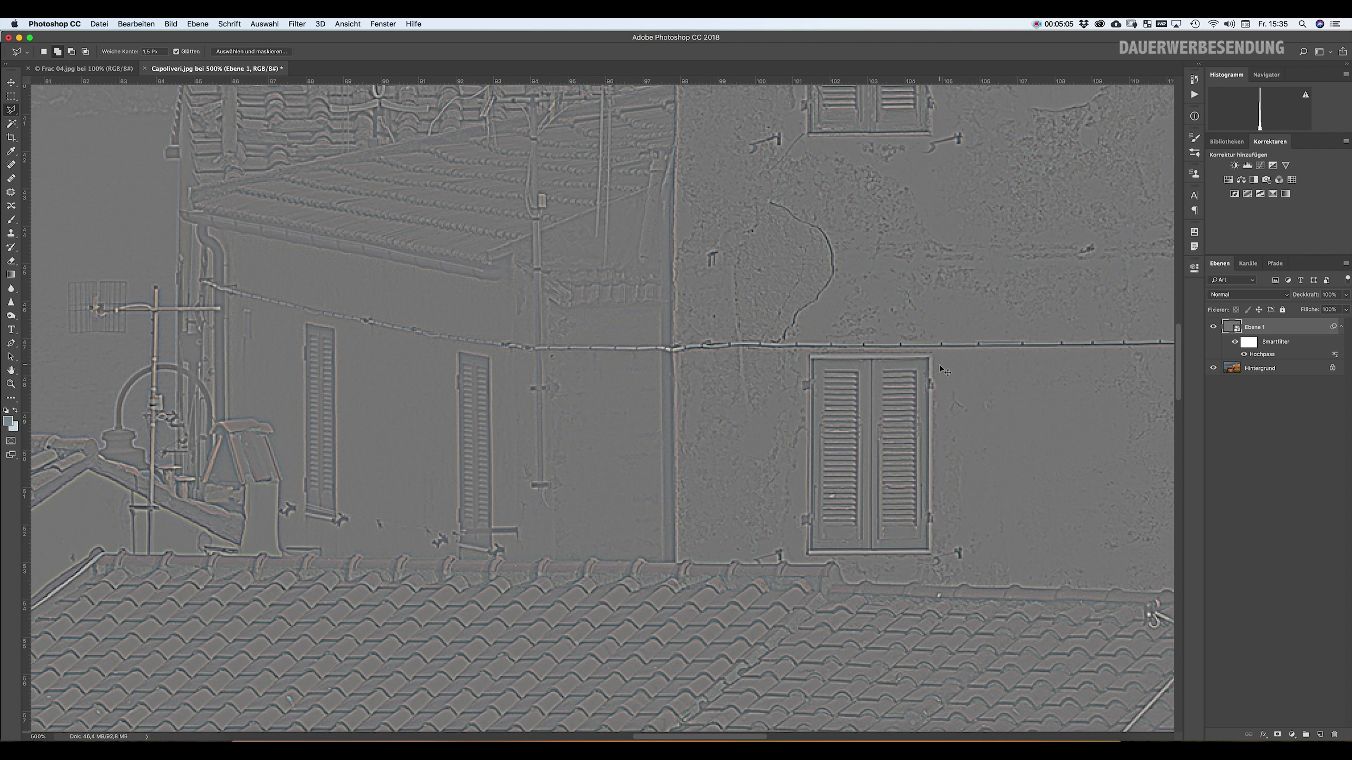
{"action": "scroll", "coordinate": [939, 364], "scroll_direction": "up", "scroll_amount": 1}
{"action": "scroll", "coordinate": [940, 369], "scroll_direction": "up", "scroll_amount": 1}
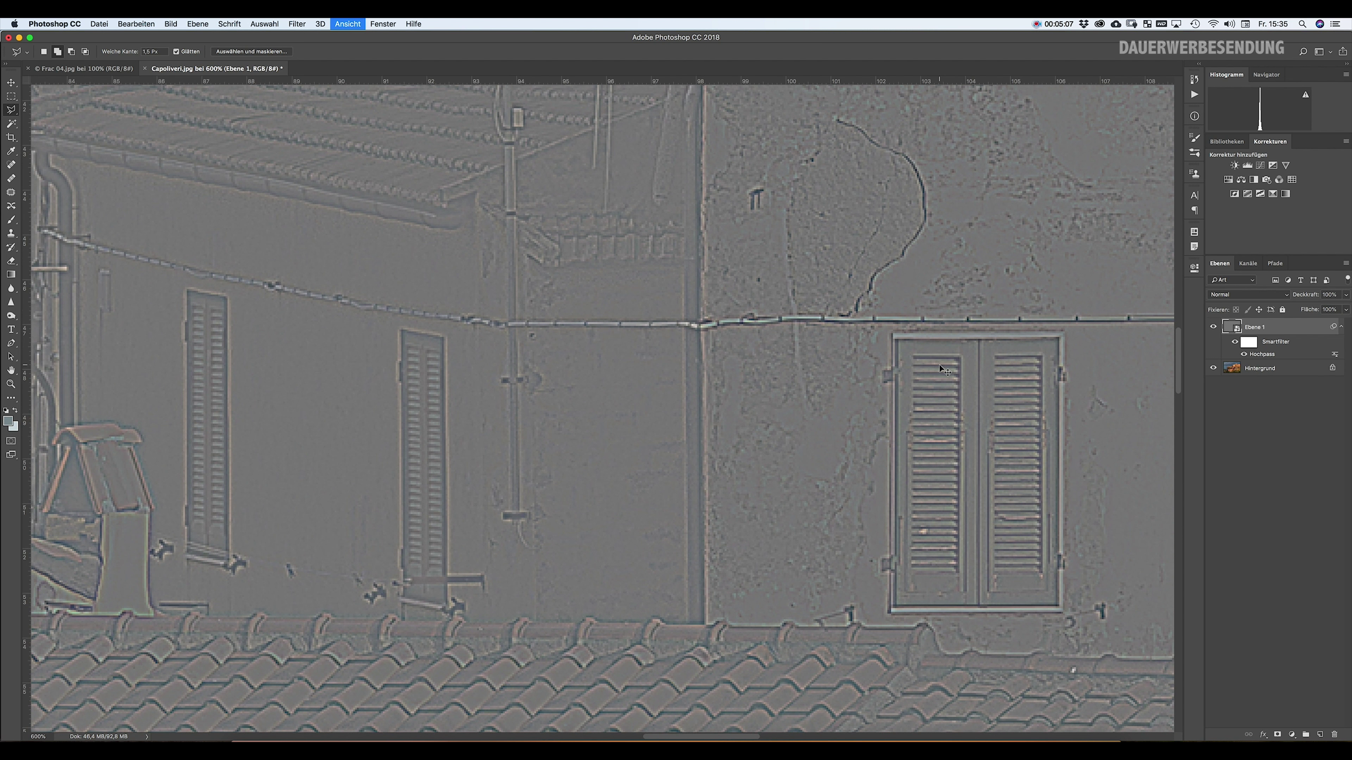
{"action": "scroll", "coordinate": [939, 364], "scroll_direction": "up", "scroll_amount": 1}
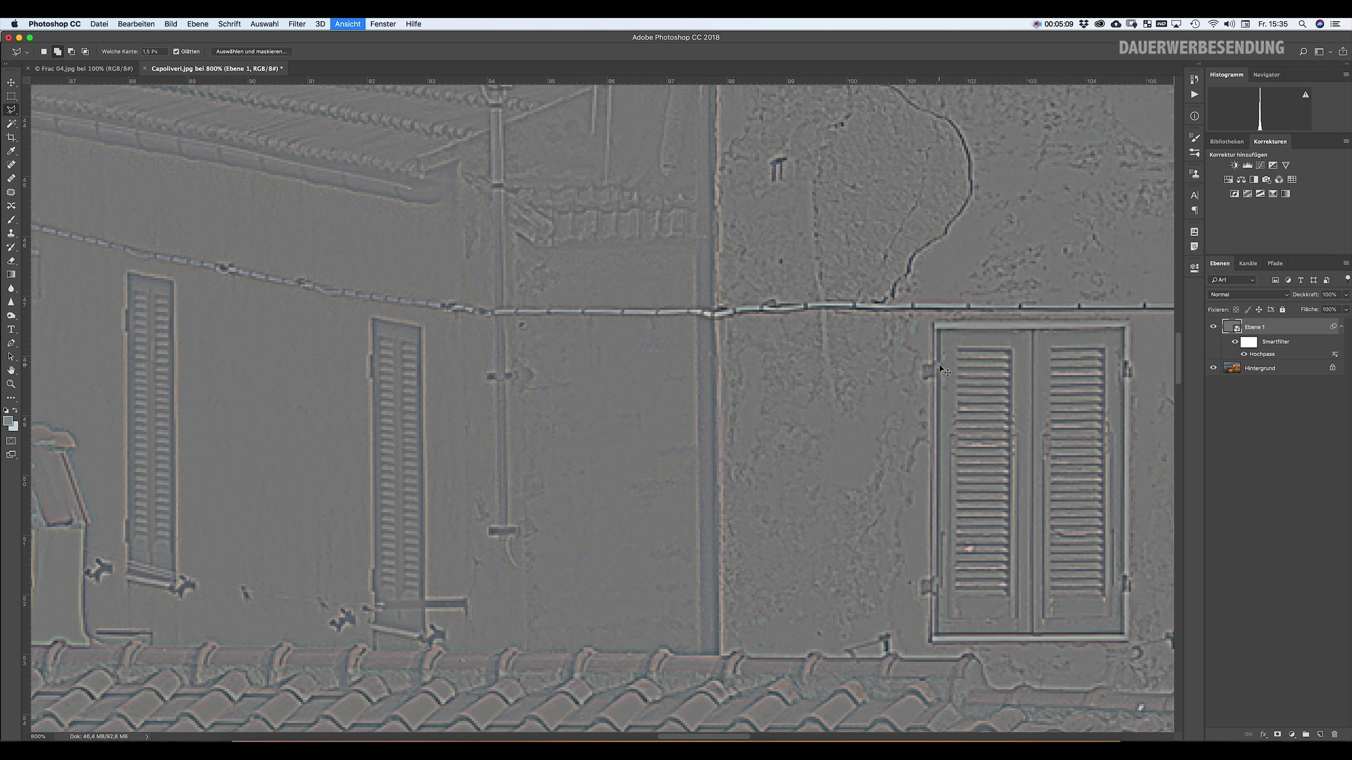
{"action": "scroll", "coordinate": [938, 364], "scroll_direction": "up", "scroll_amount": 1}
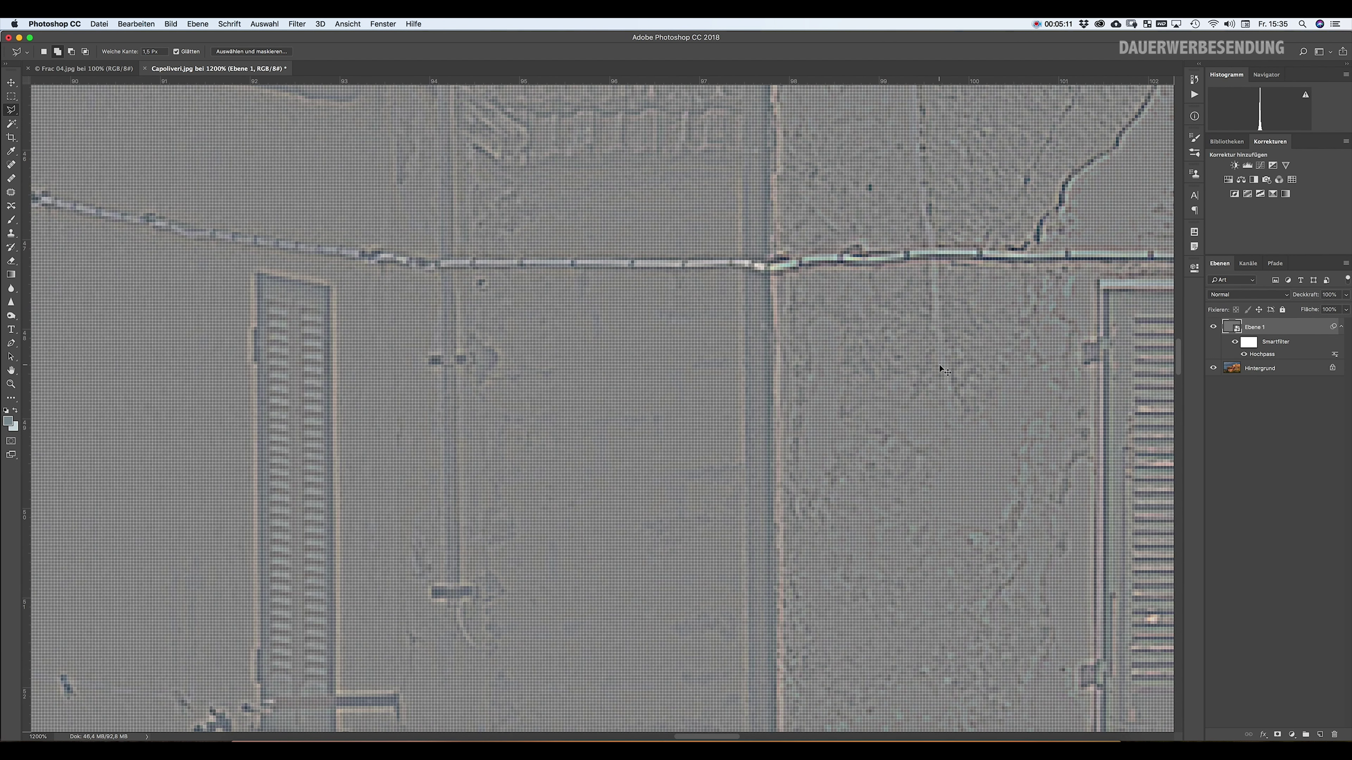
{"action": "key", "text": "super+minus"}
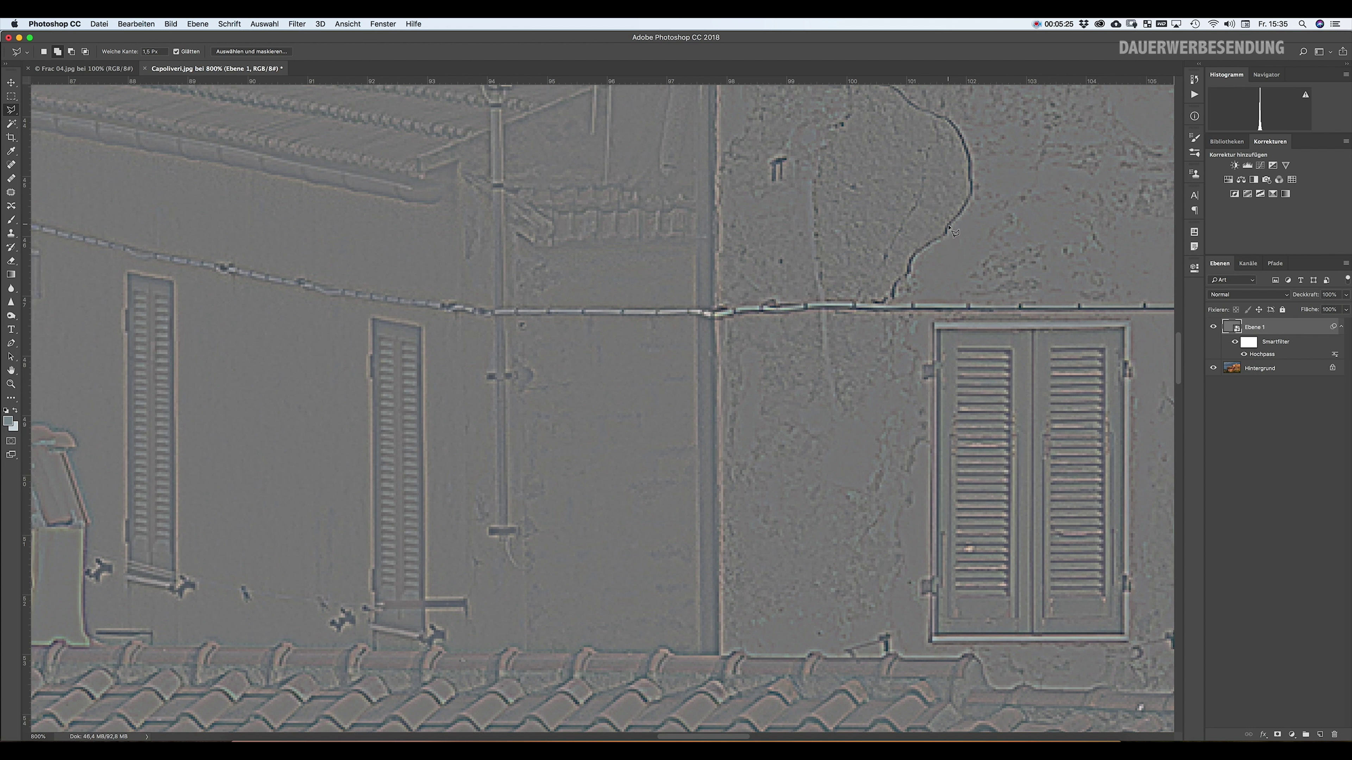
{"action": "left_click", "coordinate": [941, 237]}
Fit the whole photo in the window and try Lineares Licht, then set Ebene 1 to Weiches Licht
{"action": "key", "text": "ctrl+0"}
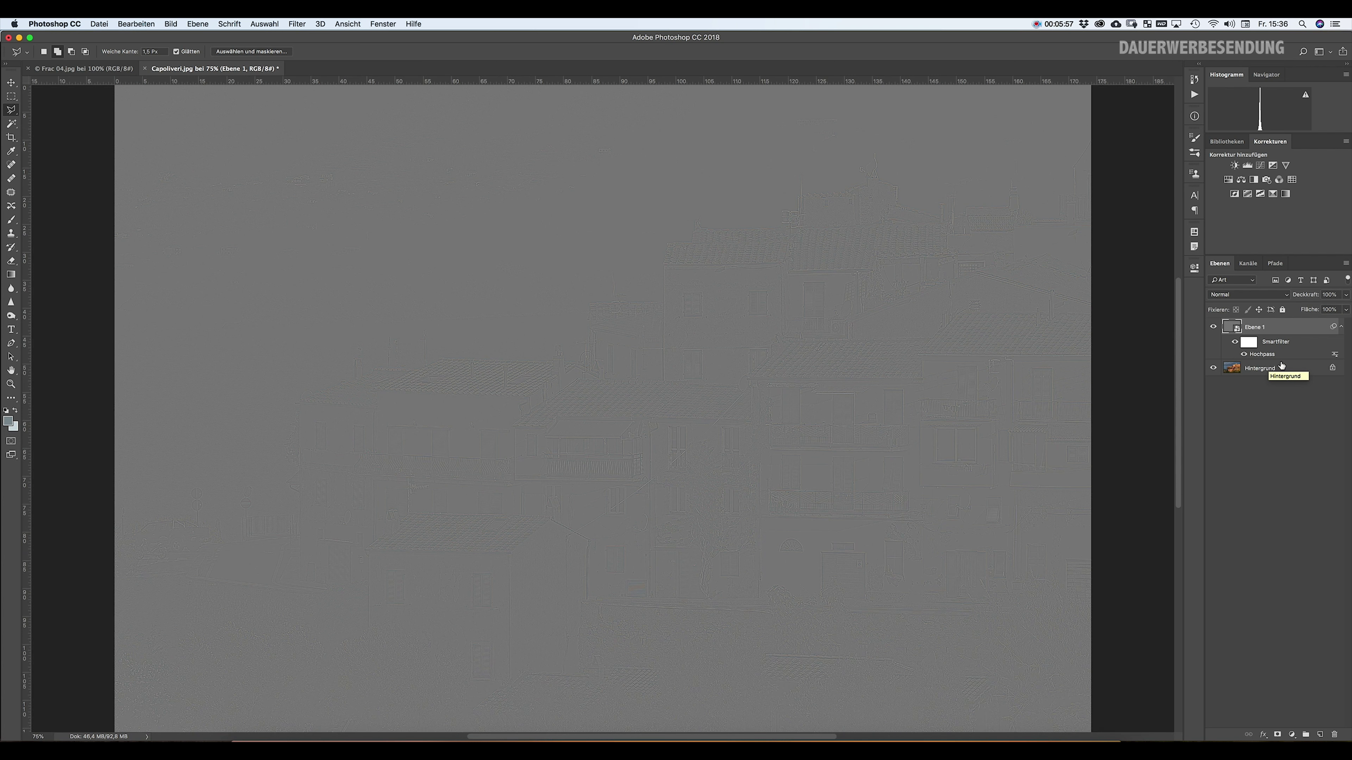
{"action": "left_click", "coordinate": [1287, 298]}
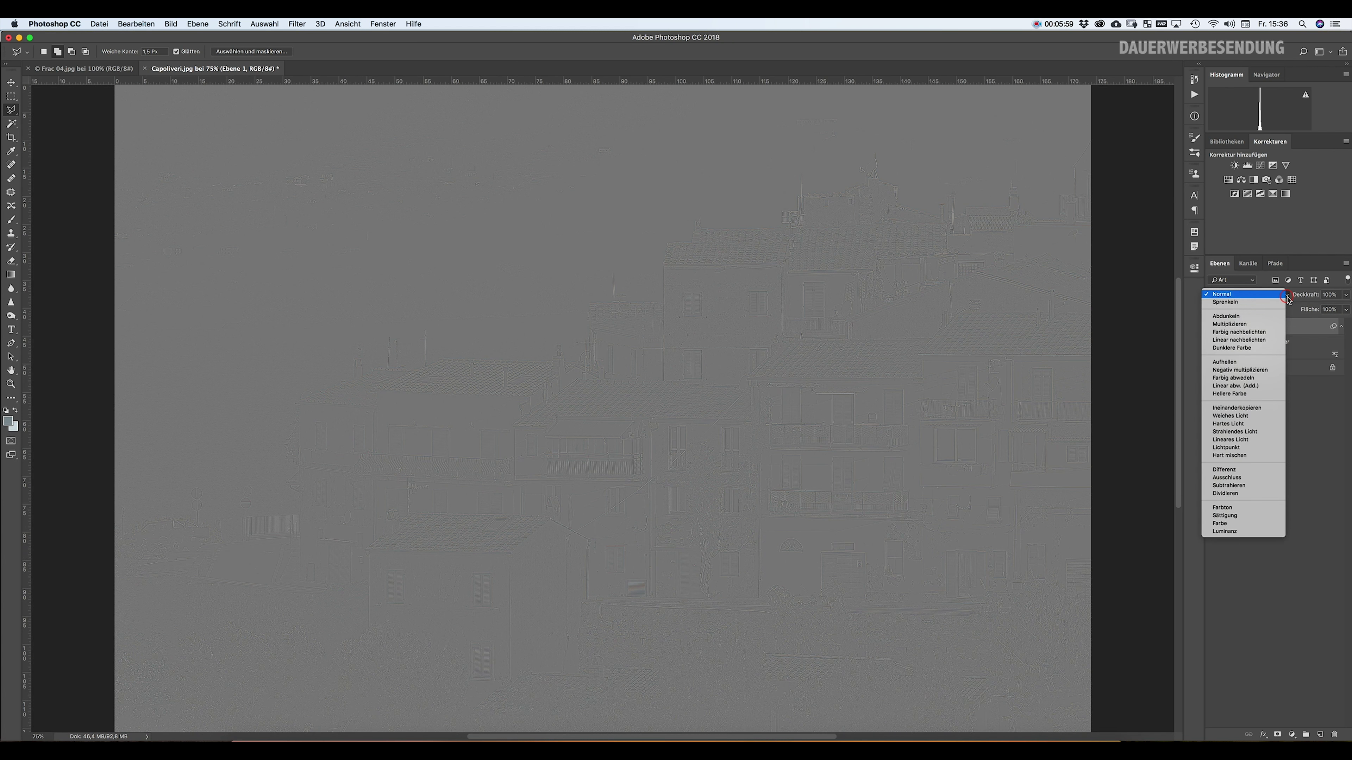
{"action": "left_click", "coordinate": [1274, 440]}
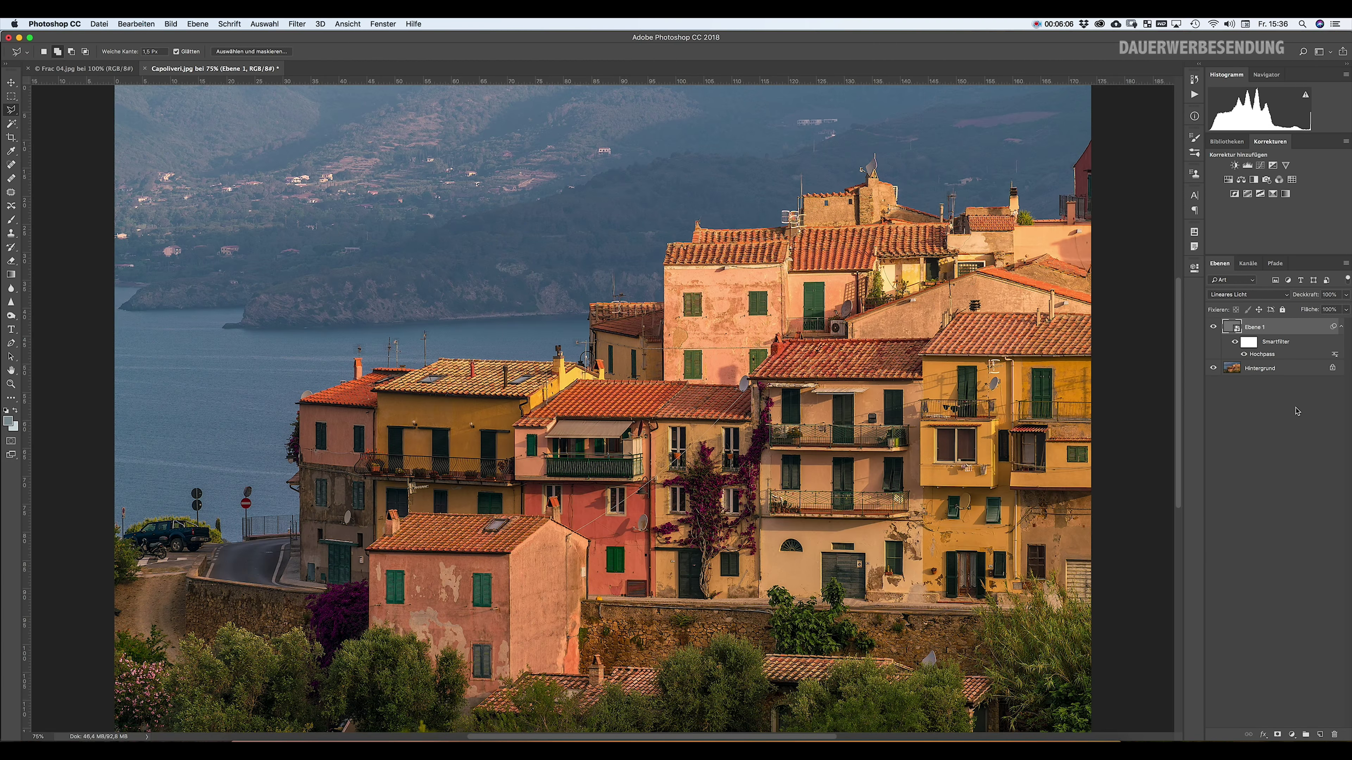
{"action": "left_click", "coordinate": [1288, 301]}
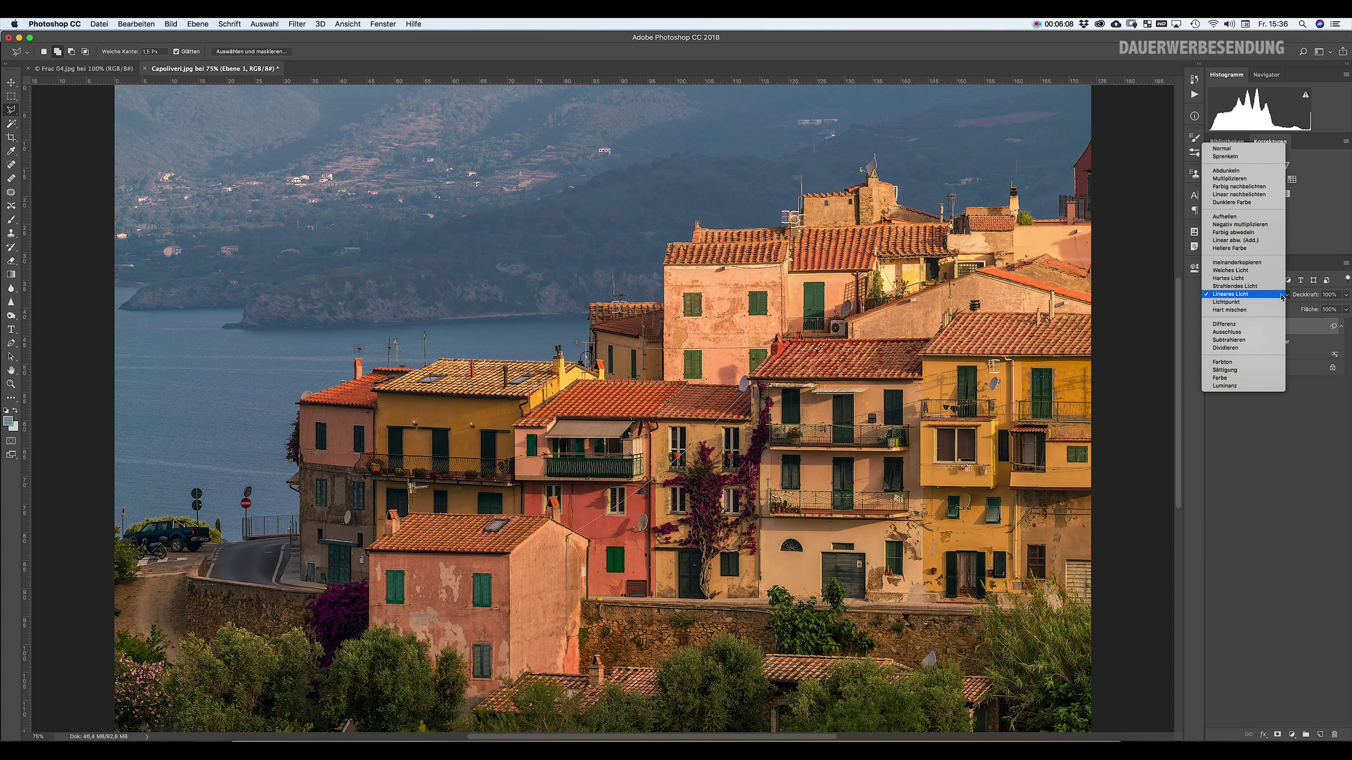
{"action": "left_click", "coordinate": [1252, 271]}
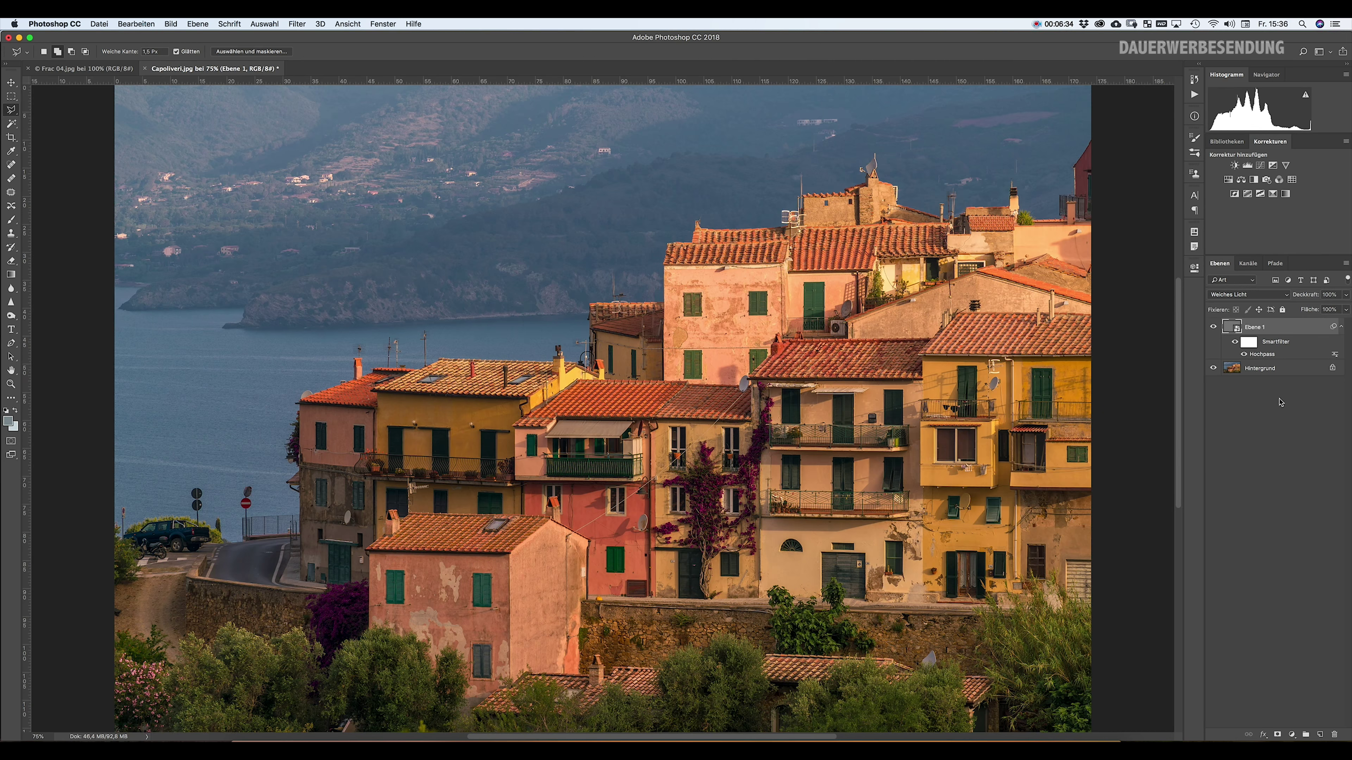
Compare Lineares Licht with Multiplizieren blending on Ebene 1, ending back on Lineares Licht
{"action": "left_click", "coordinate": [1288, 298]}
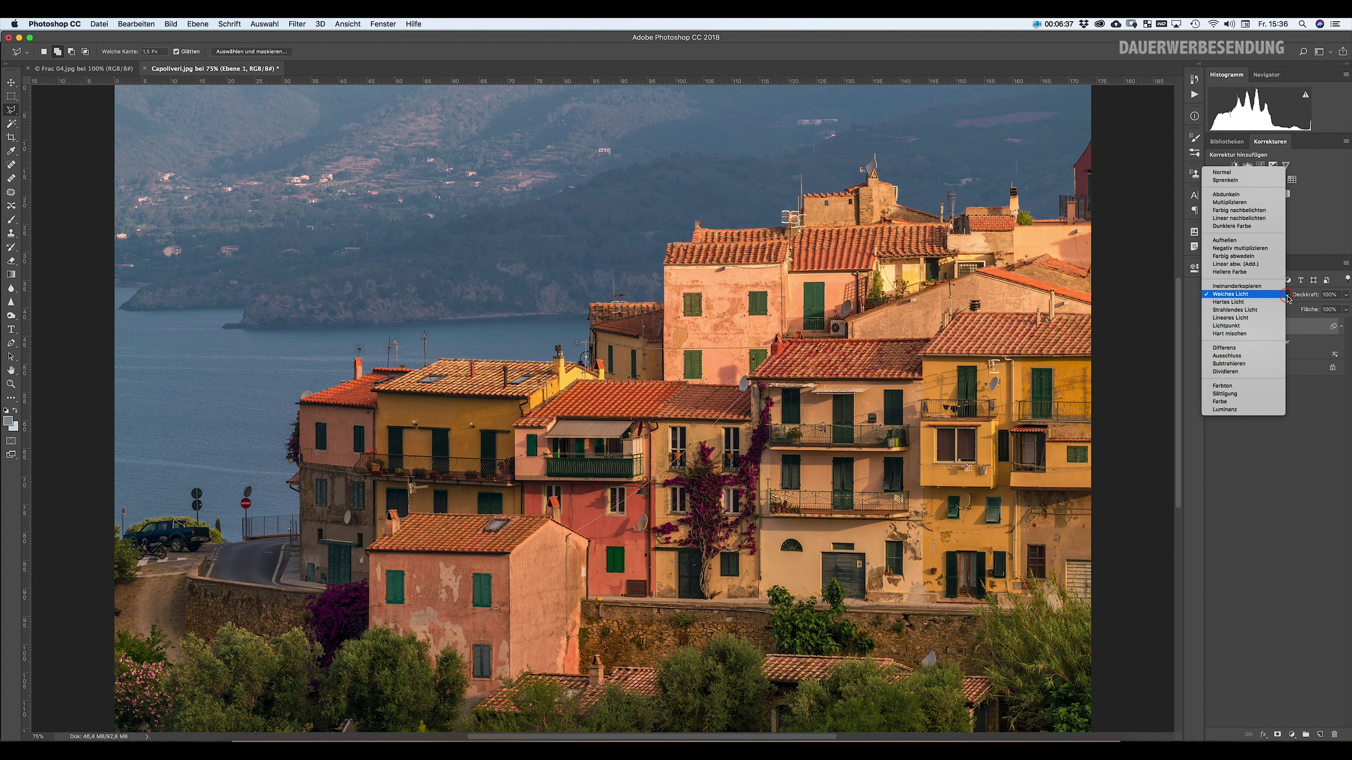
{"action": "left_click", "coordinate": [1248, 318]}
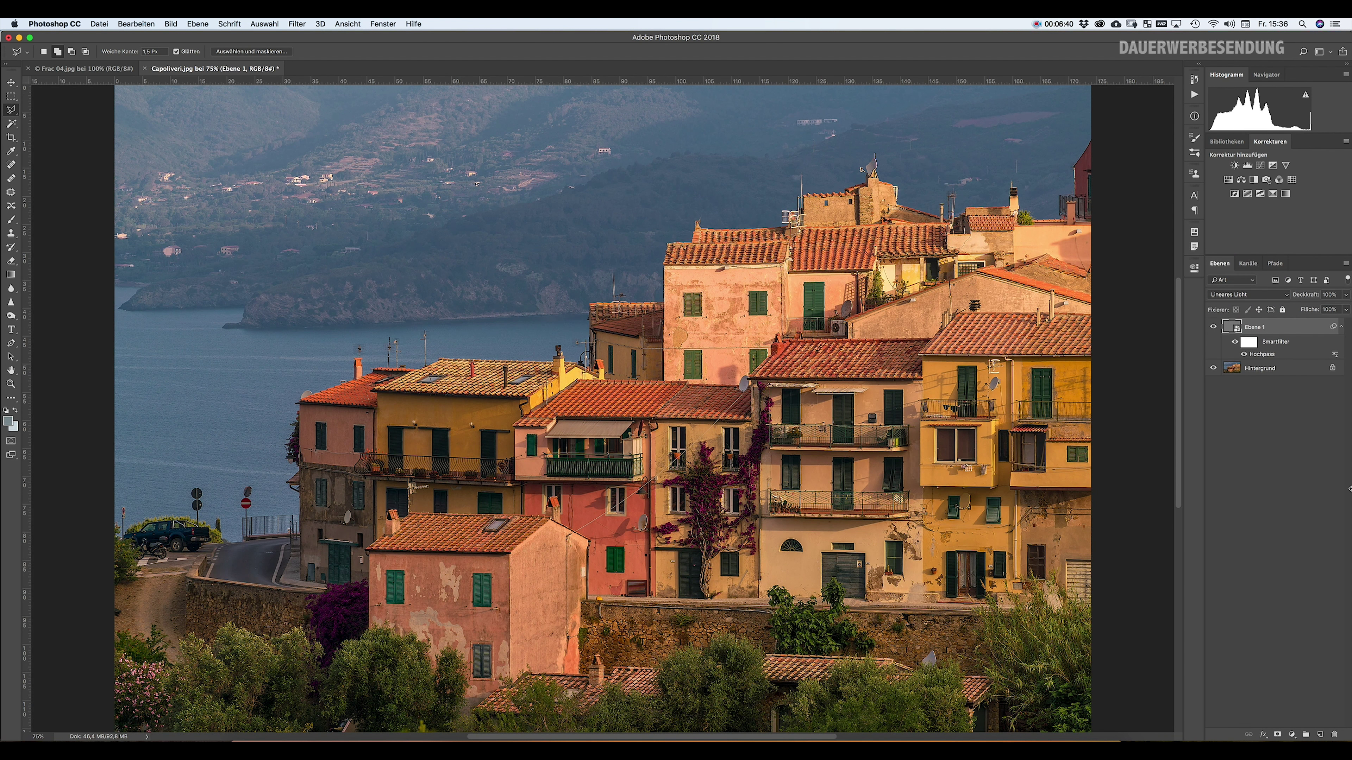
{"action": "left_click", "coordinate": [1288, 298]}
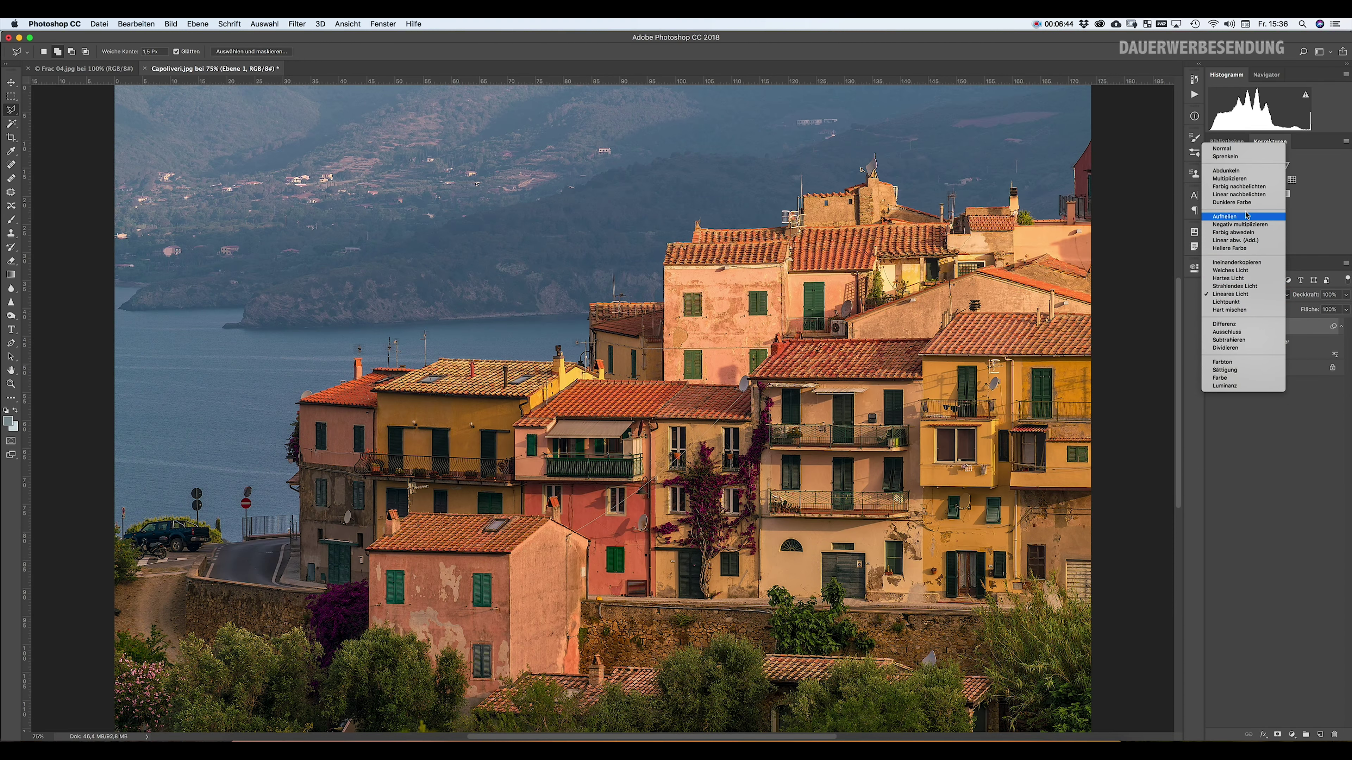
{"action": "left_click", "coordinate": [1229, 179]}
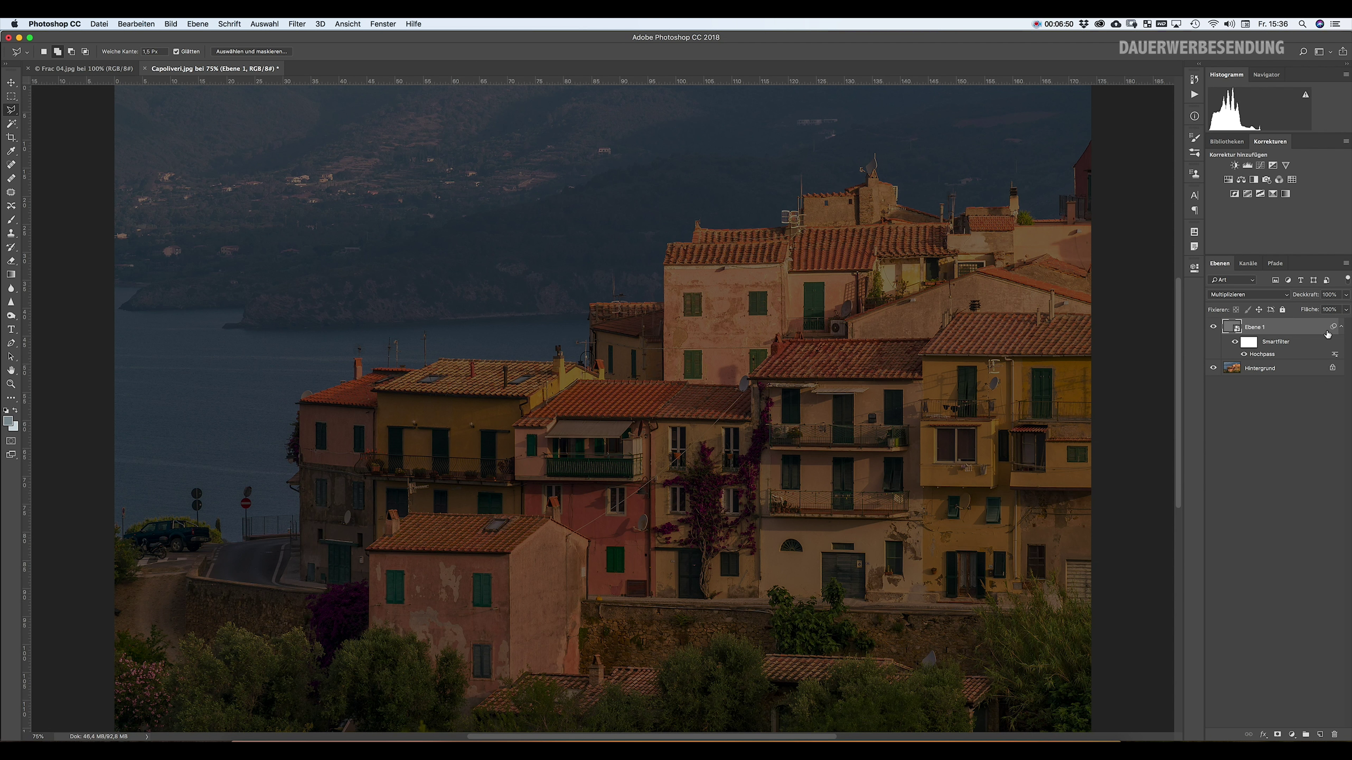
{"action": "left_click", "coordinate": [1287, 298]}
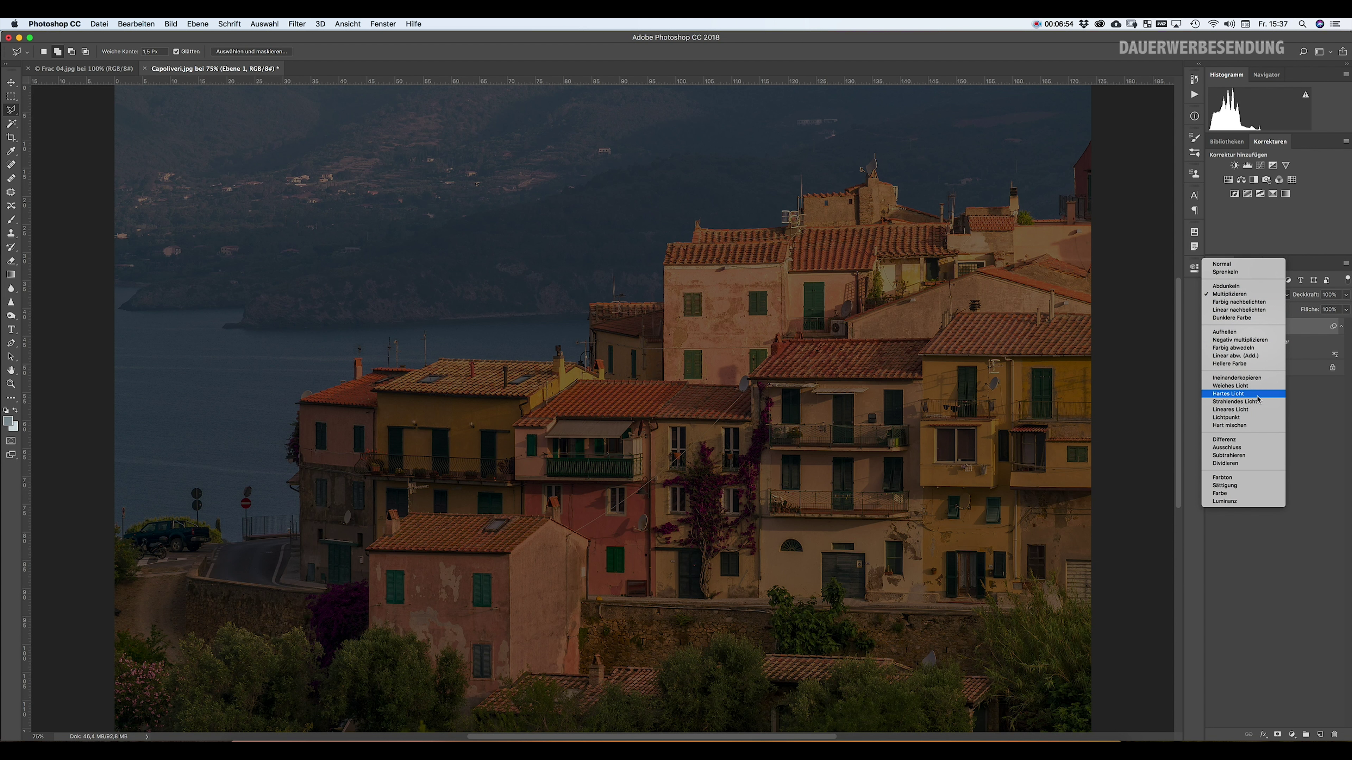
{"action": "left_click", "coordinate": [1257, 411]}
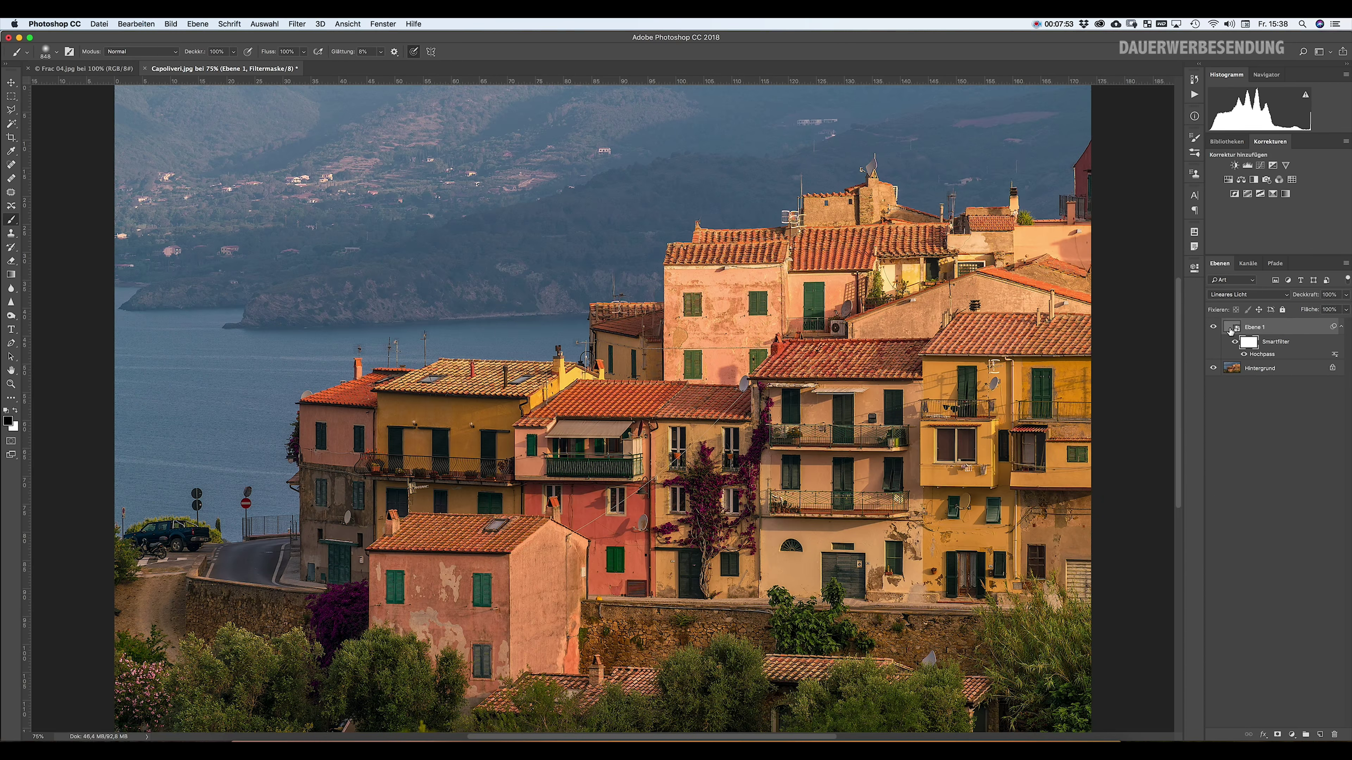
Add a layer mask to Ebene 1, invert it to black, and toggle the layer to compare sharpening
{"action": "left_click", "coordinate": [1278, 735]}
{"action": "key", "text": "super+i"}
{"action": "left_click", "coordinate": [1212, 327]}
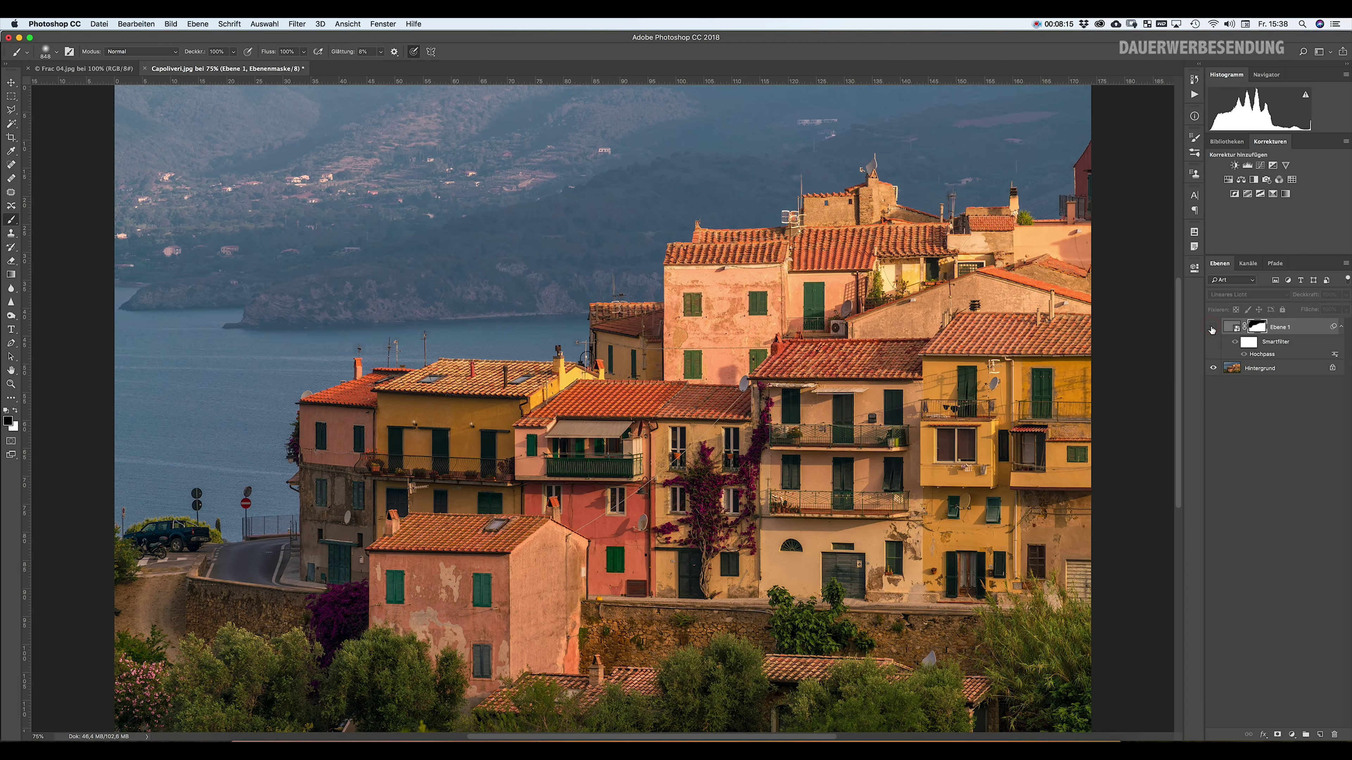
{"action": "left_click", "coordinate": [1212, 327]}
{"action": "left_click", "coordinate": [1211, 328]}
{"action": "left_click", "coordinate": [1211, 327]}
{"action": "left_click", "coordinate": [1212, 327]}
{"action": "left_click", "coordinate": [1212, 327]}
{"action": "left_click", "coordinate": [1212, 327]}
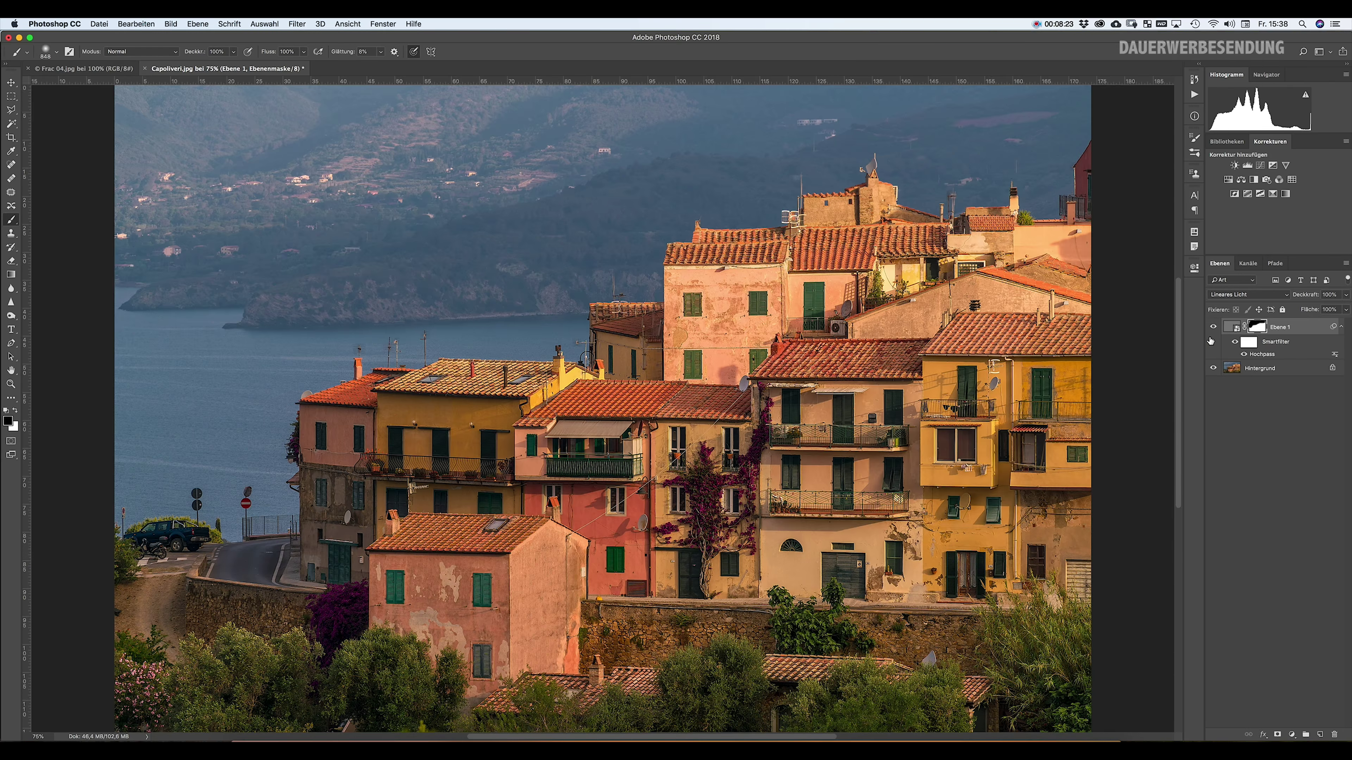